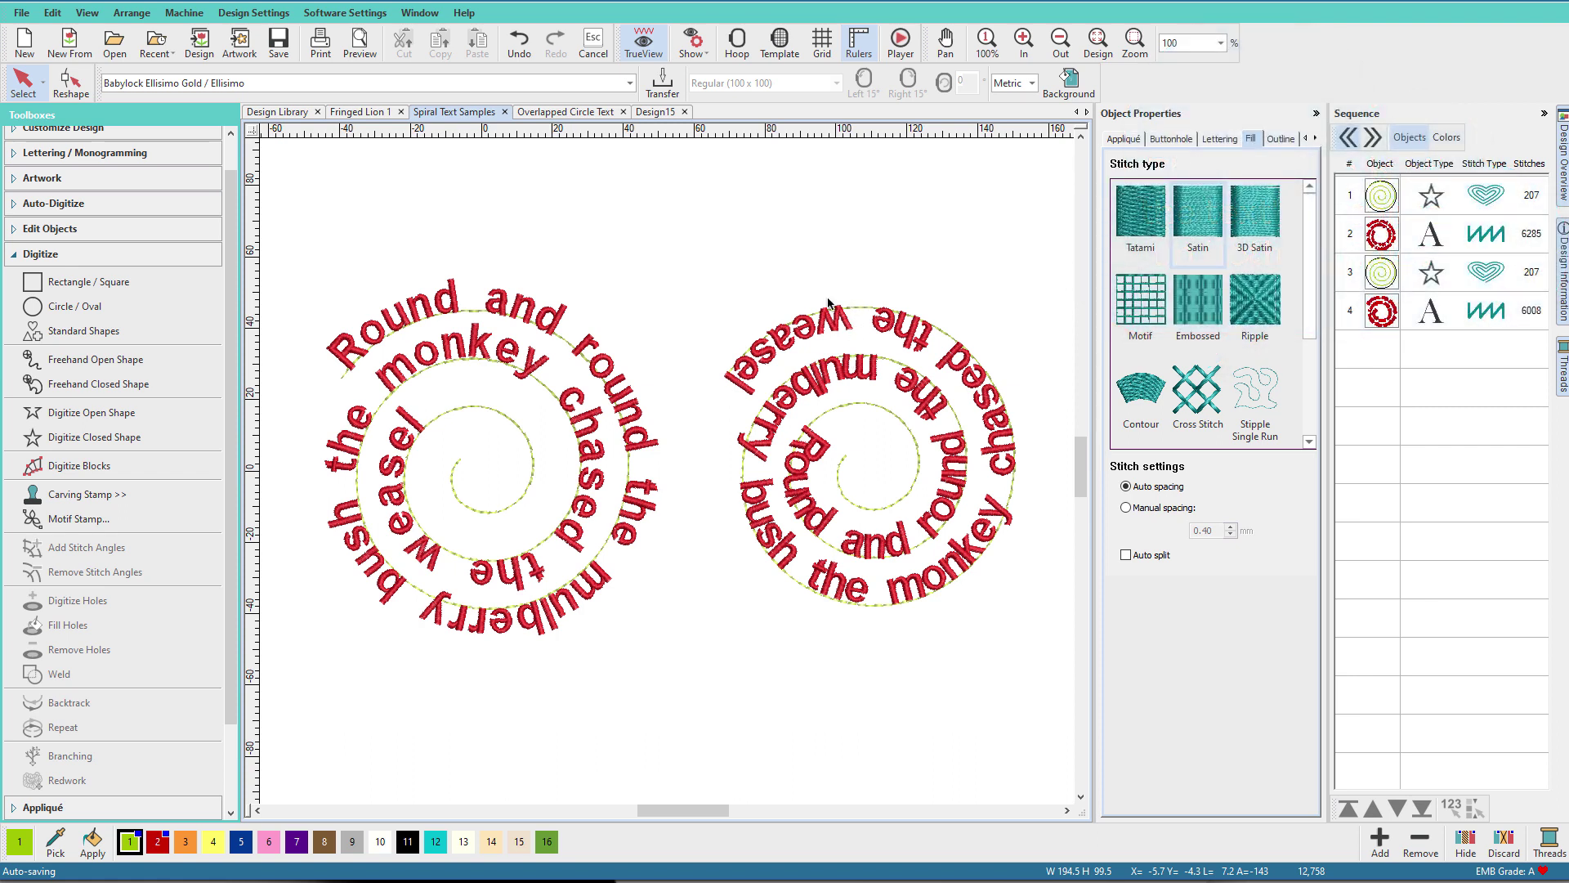
Apply the wavy custom-curve baseline to the straight line of mulberry bush lettering in Design15
left_click(561, 112)
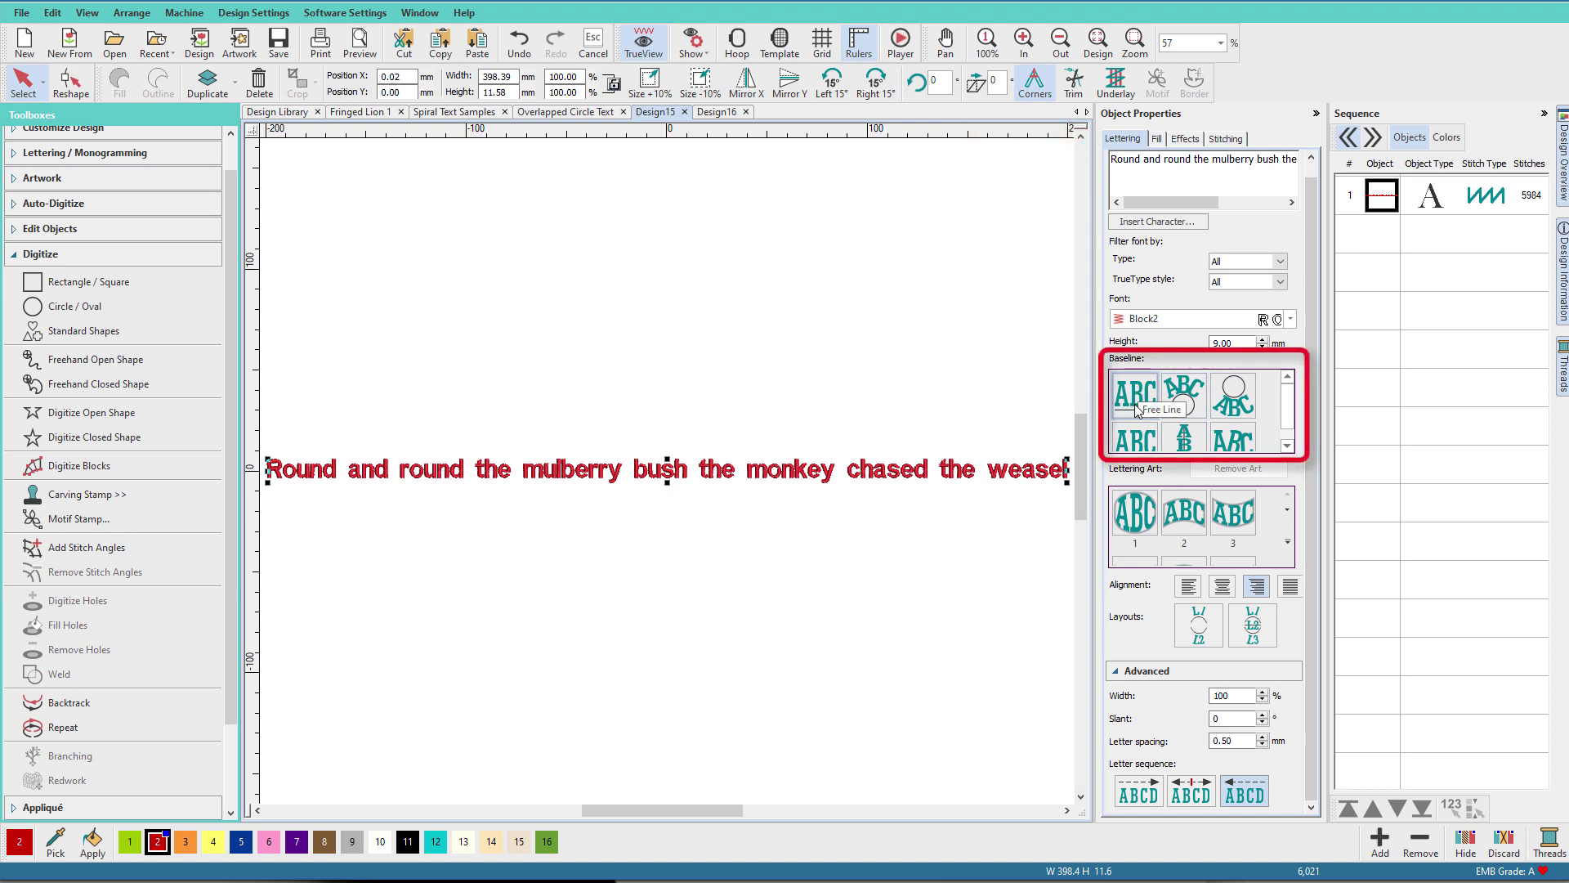
left_click_drag(1288, 413, 1289, 429)
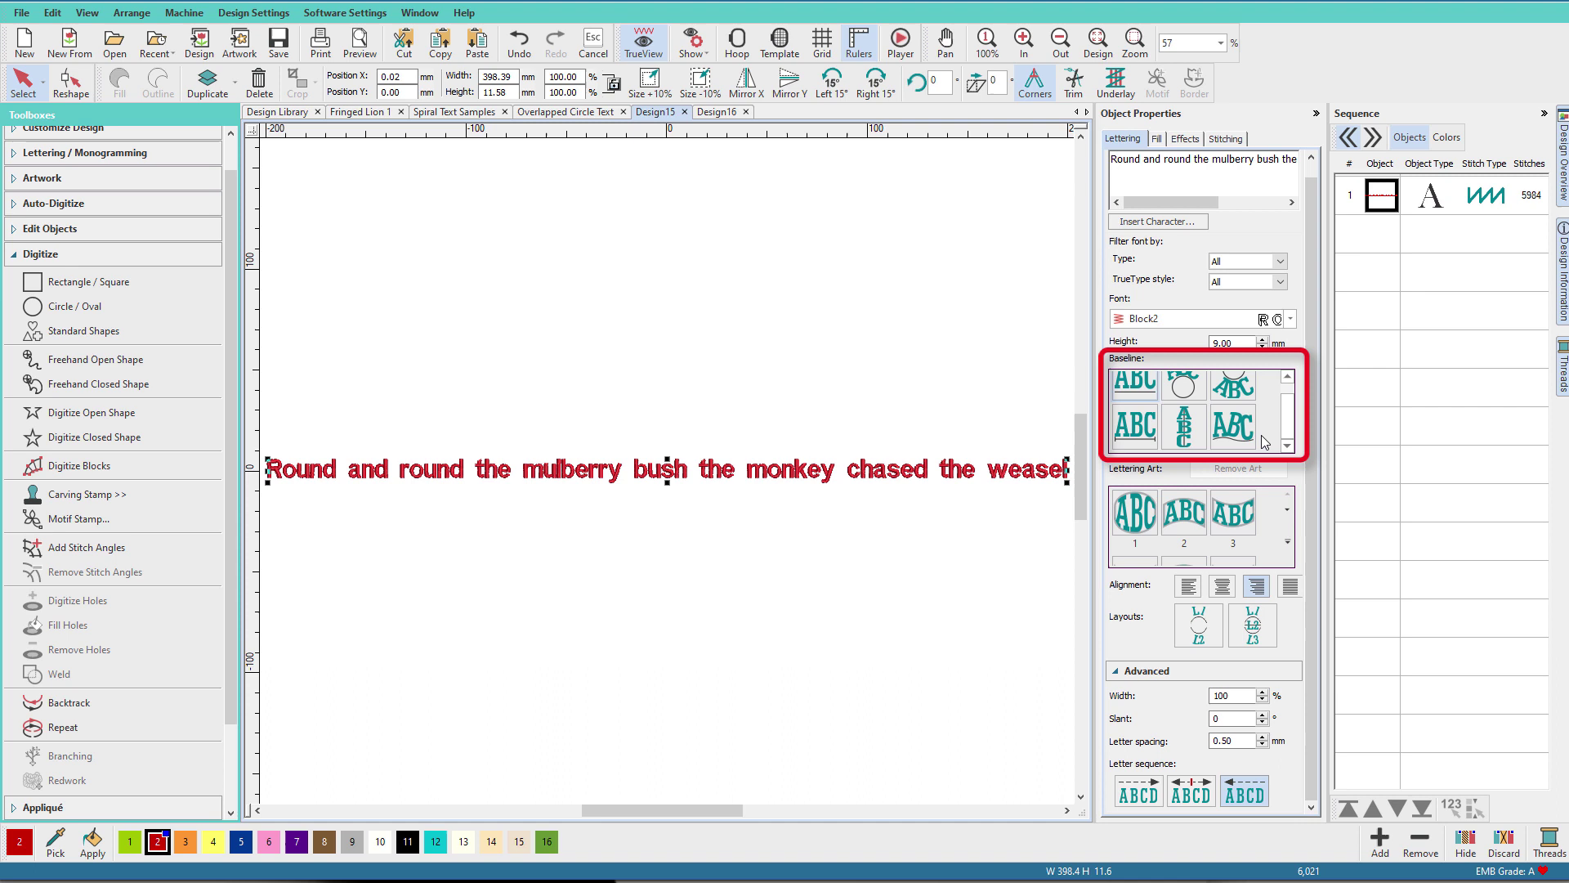
left_click(1231, 431)
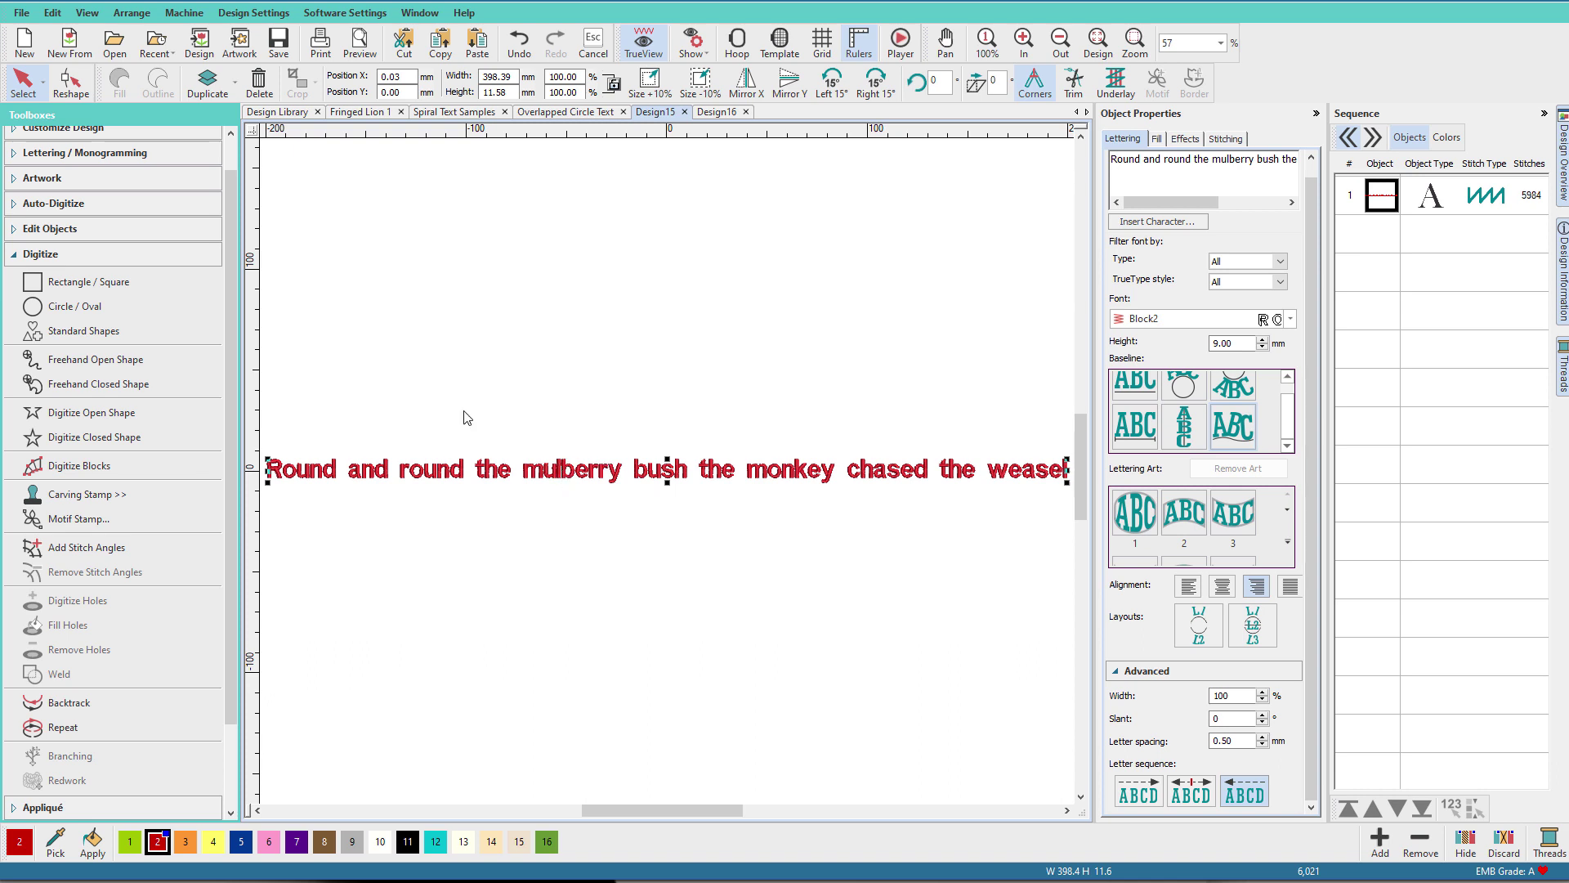
Reshape the lettering's baseline by adding curve points along it, bending its start downward and lowering the point near the word "the"
key("h")
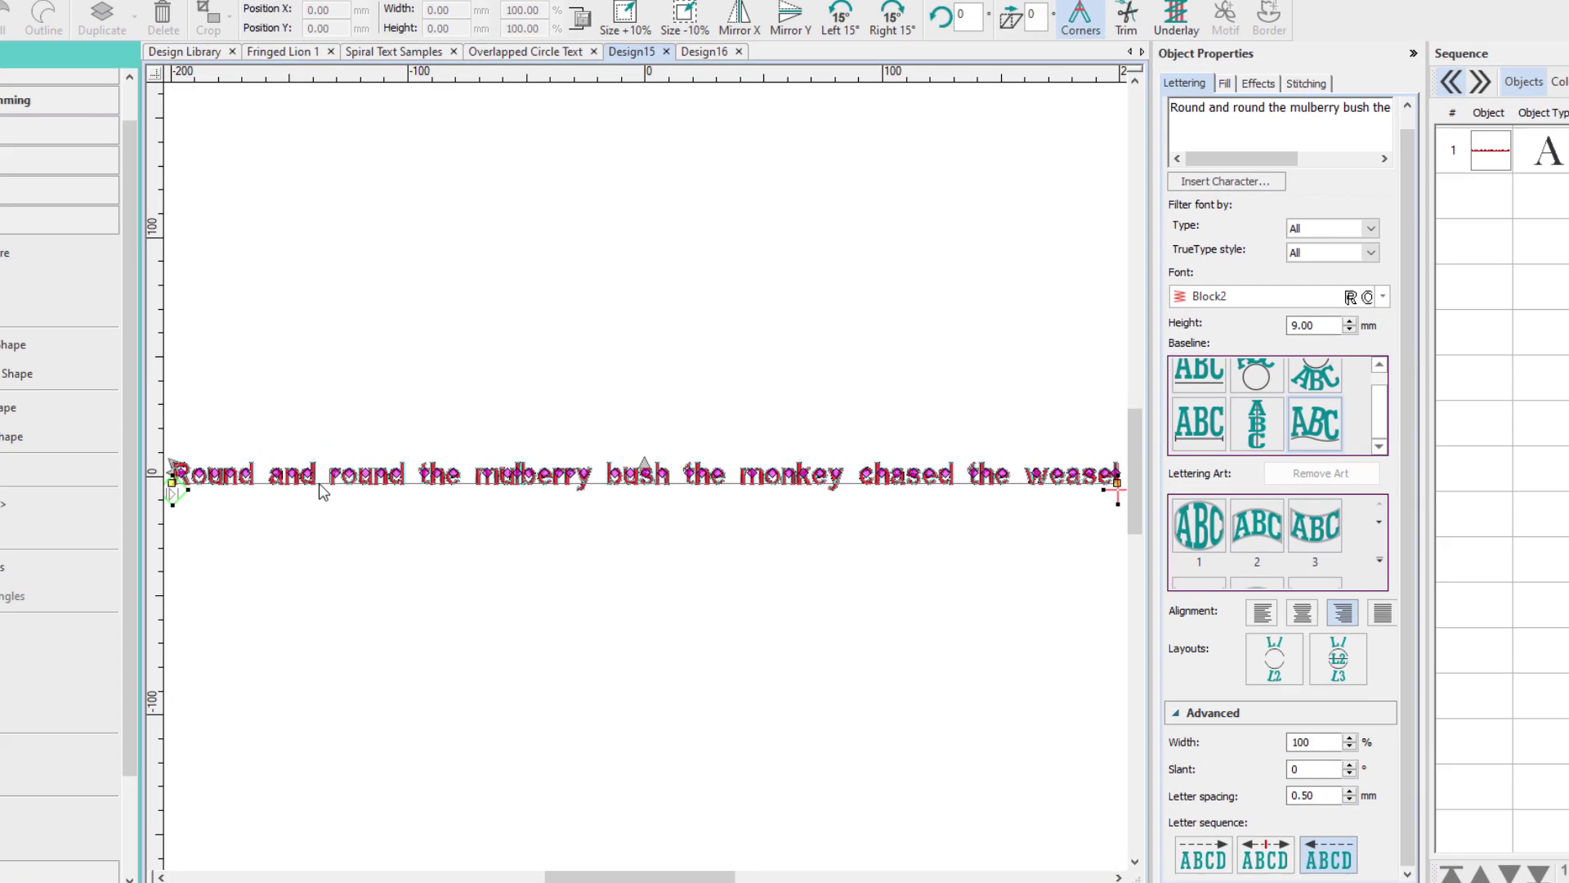
right_click(391, 476)
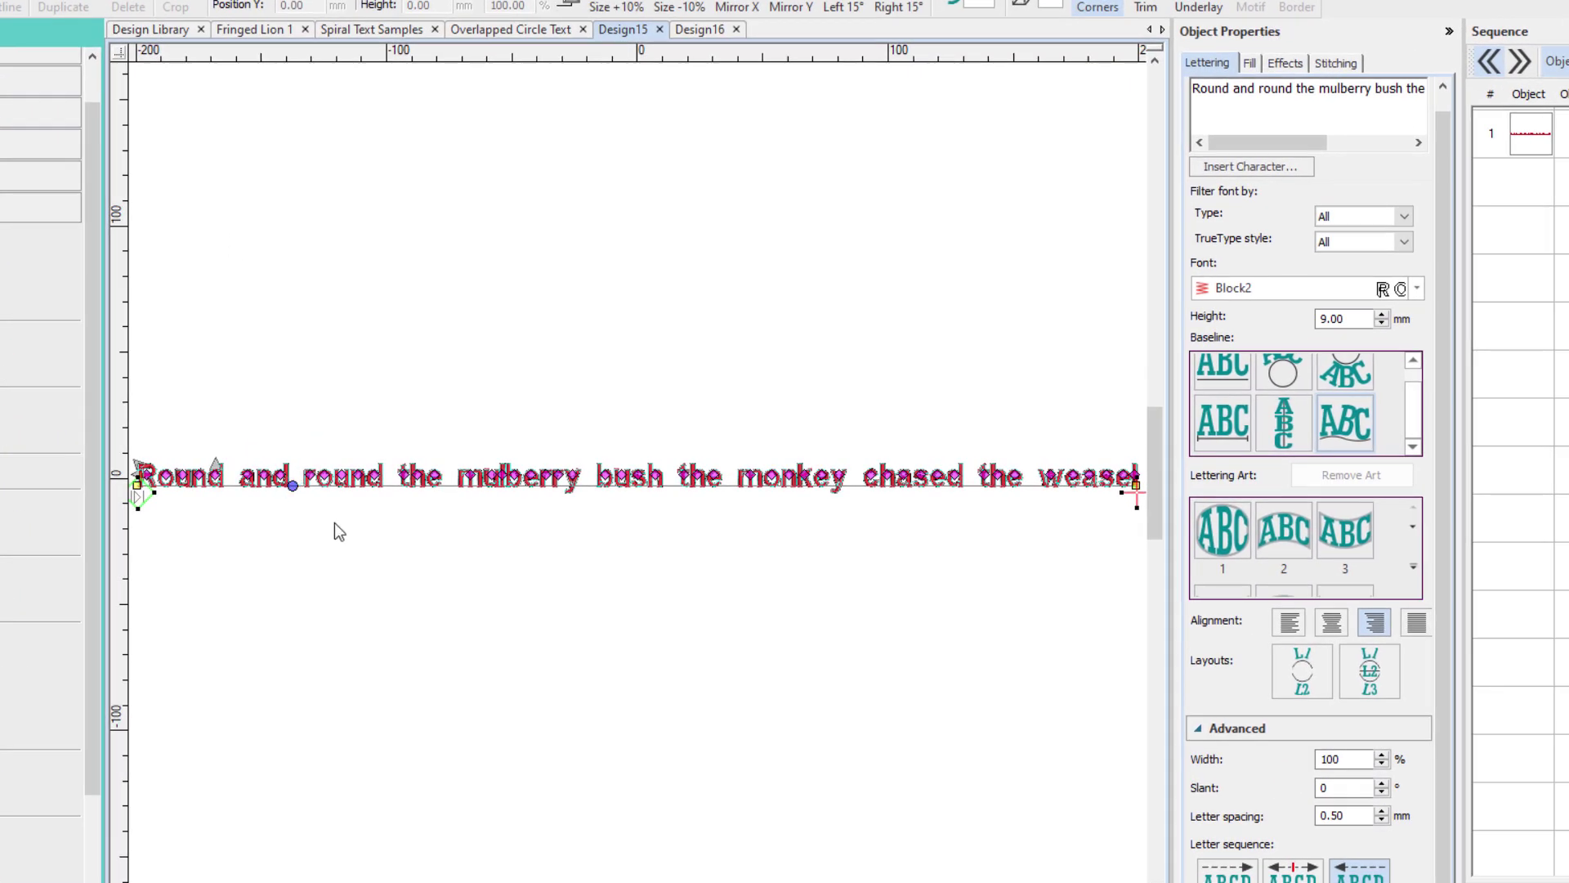
left_click(449, 485)
left_click(667, 485)
left_click_drag(135, 490, 304, 576)
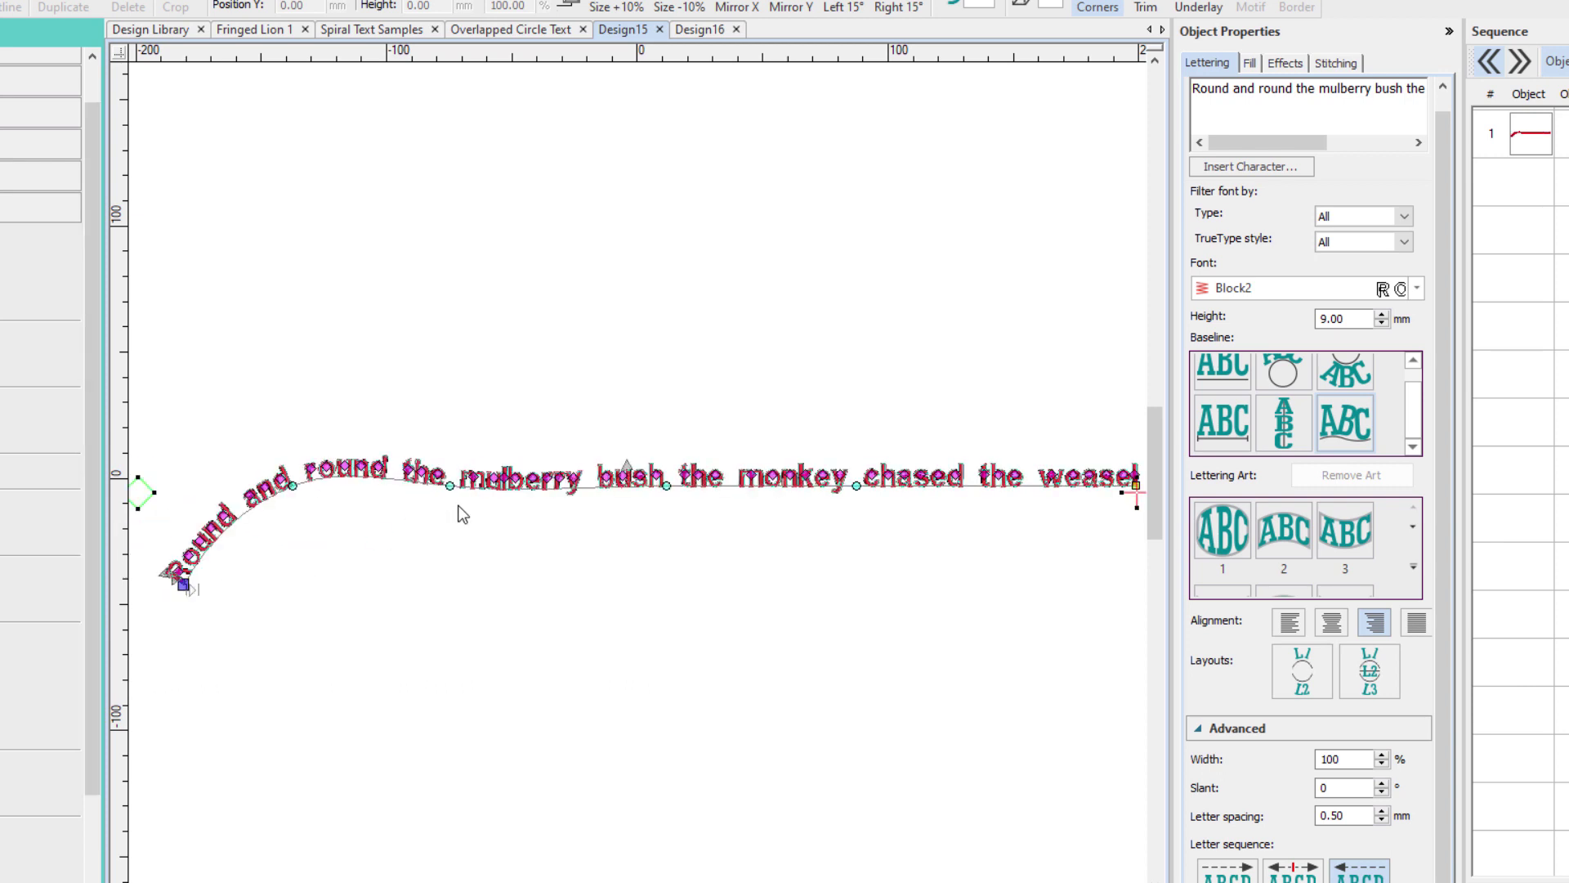
left_click_drag(451, 484, 442, 498)
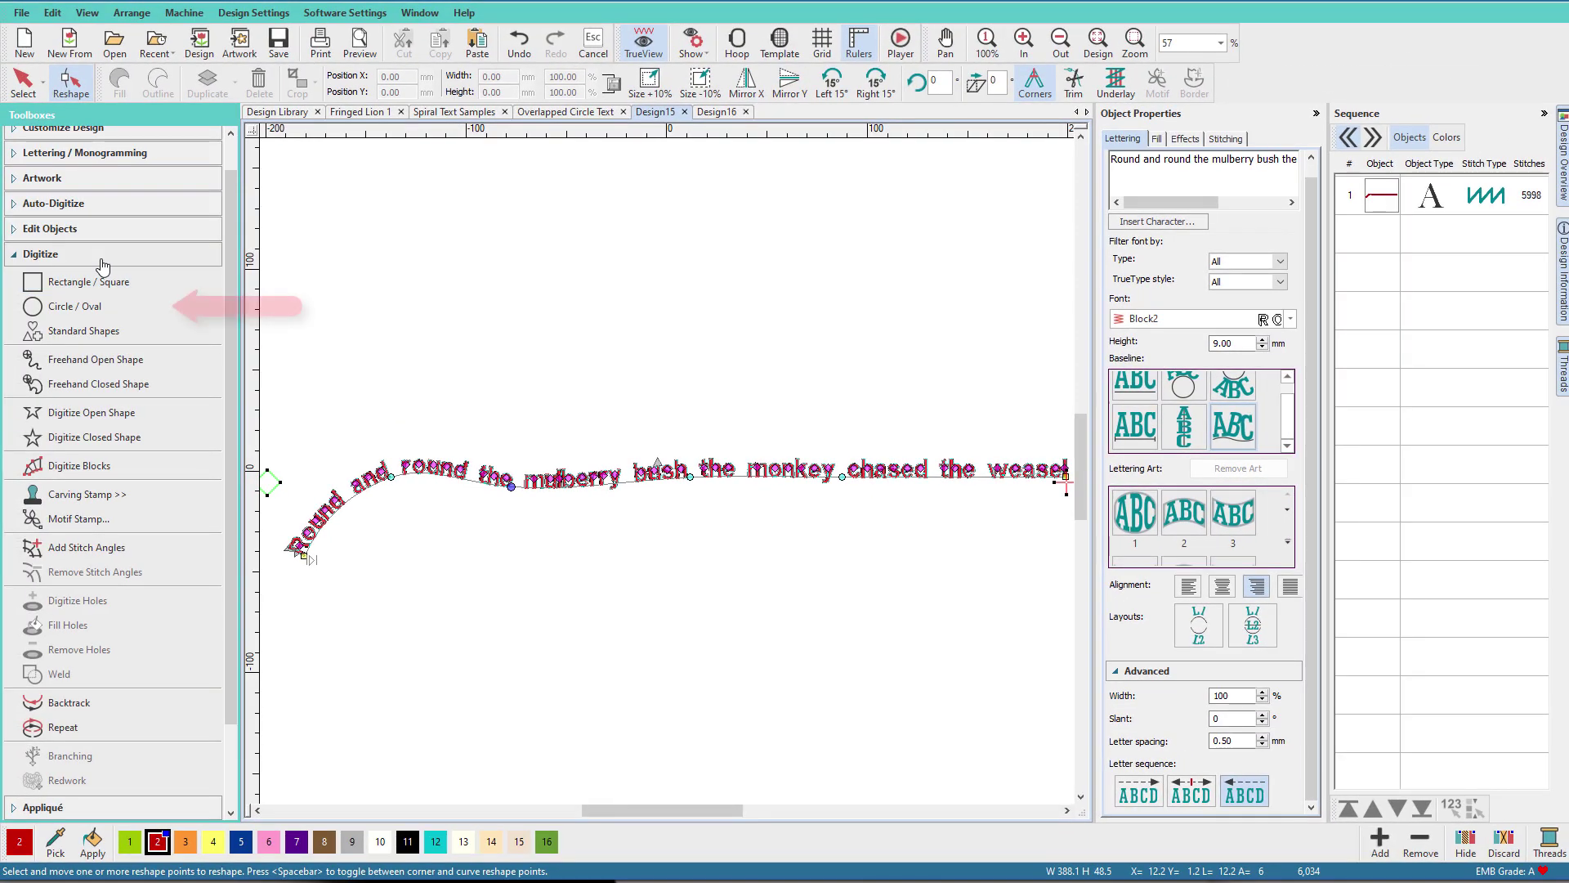
Show the hoop and digitize a ripple-filled circle about 94 mm in diameter centred inside it
left_click(90, 307)
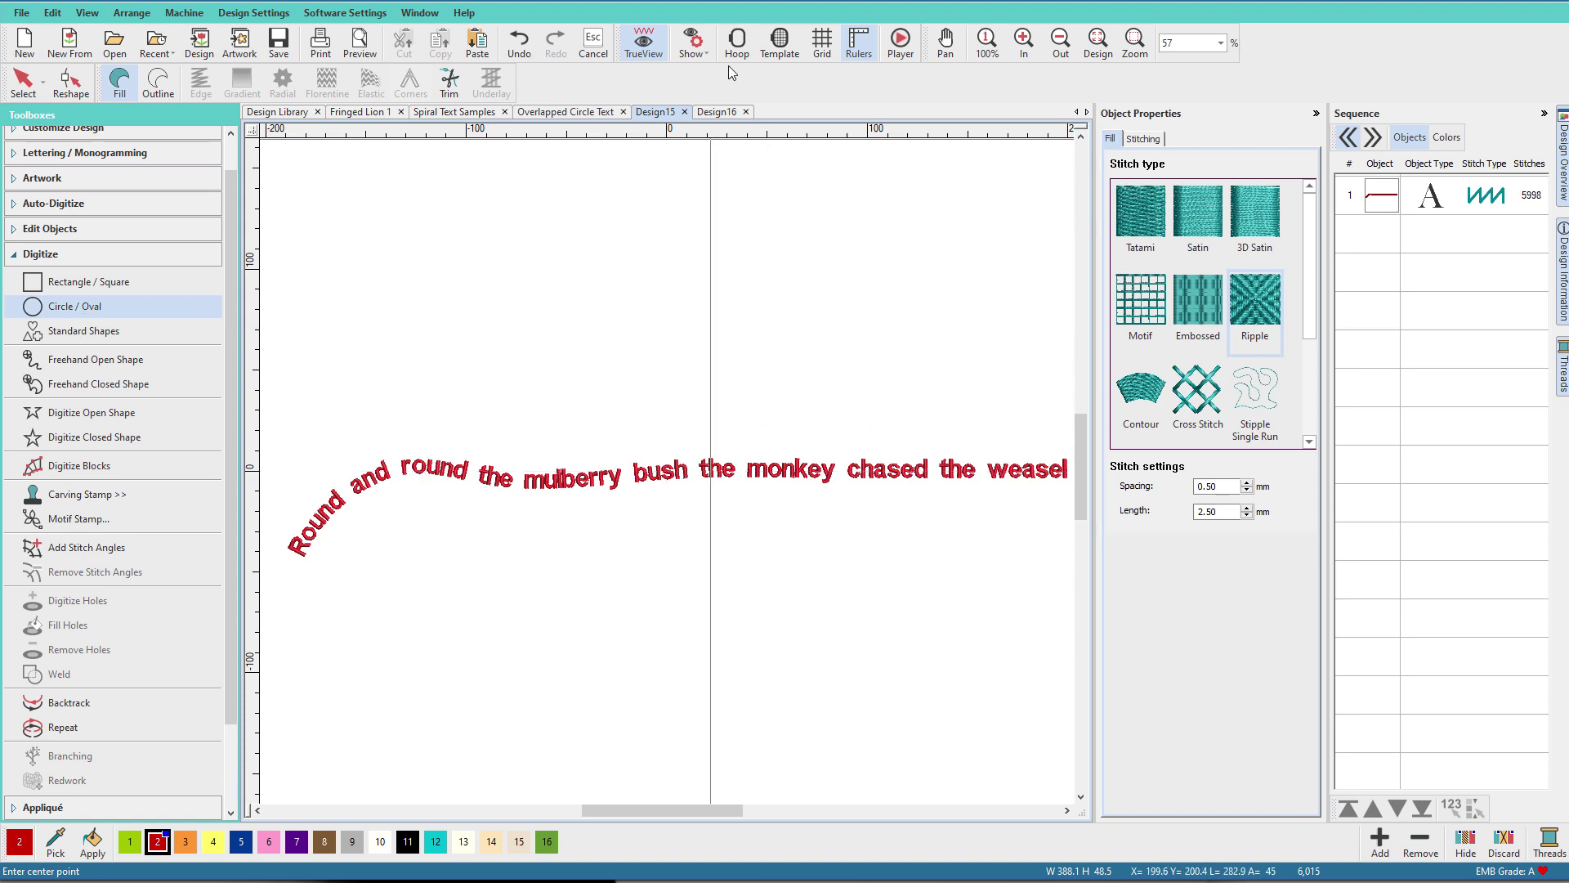
left_click(736, 43)
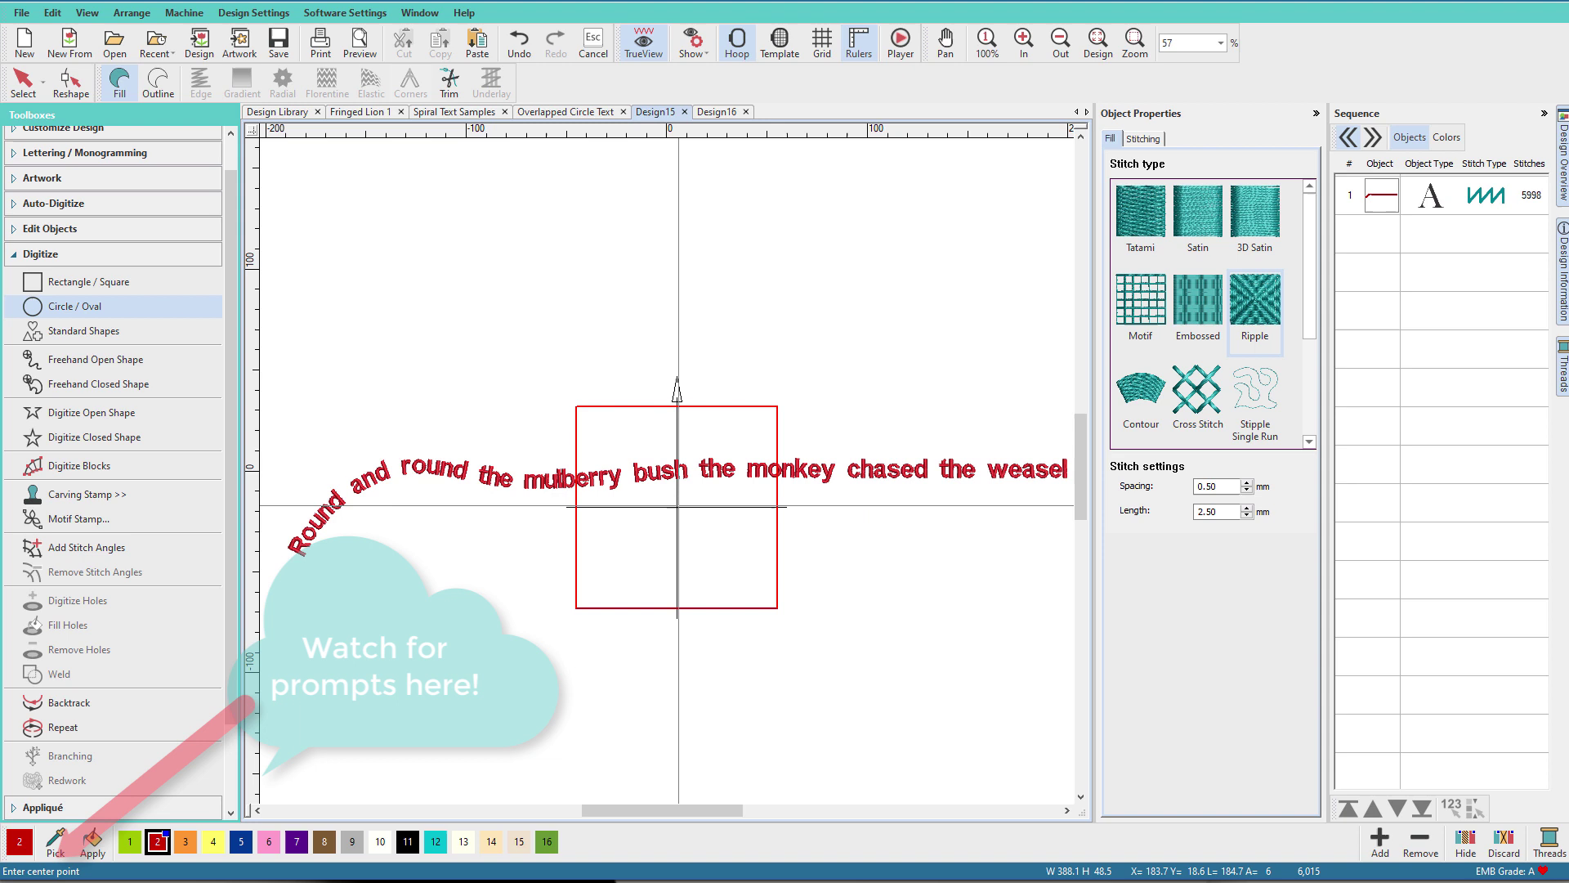
left_click(680, 507)
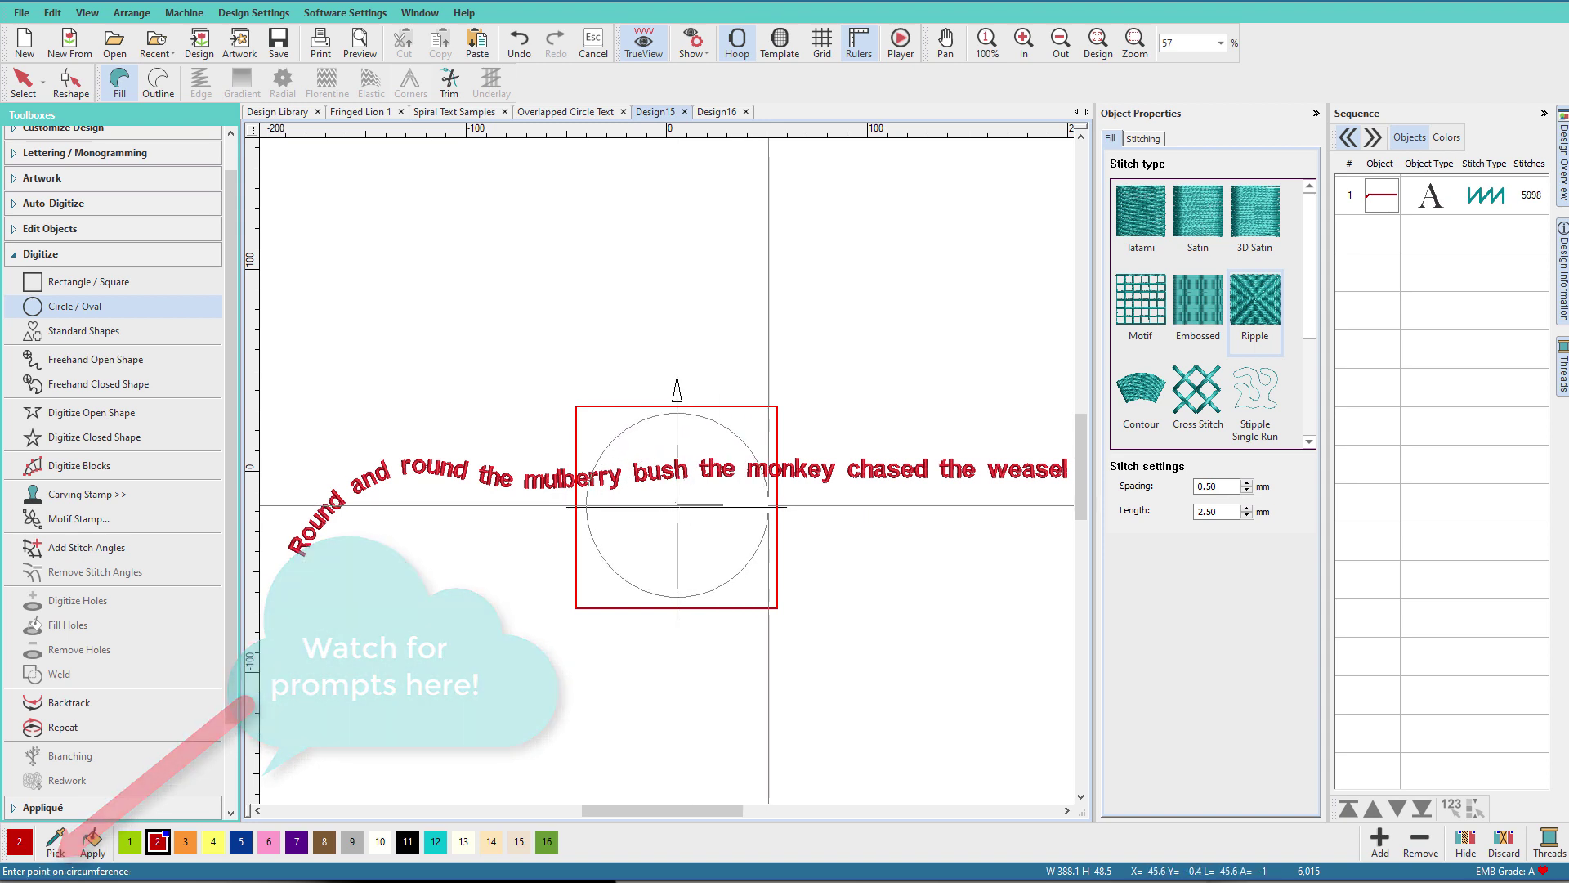
left_click(770, 505)
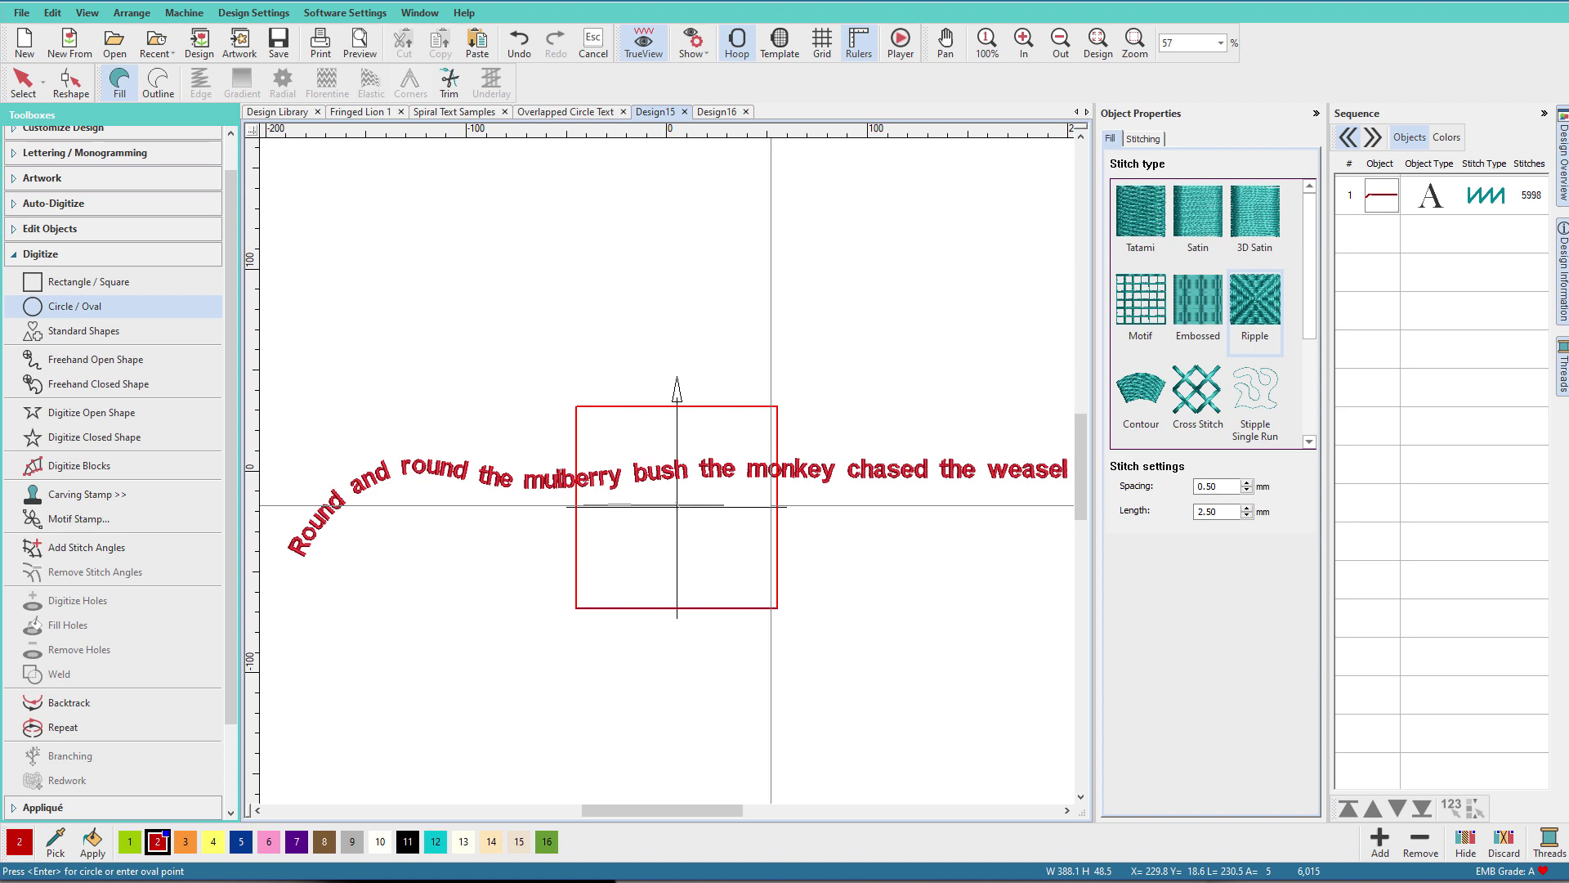
key("Return")
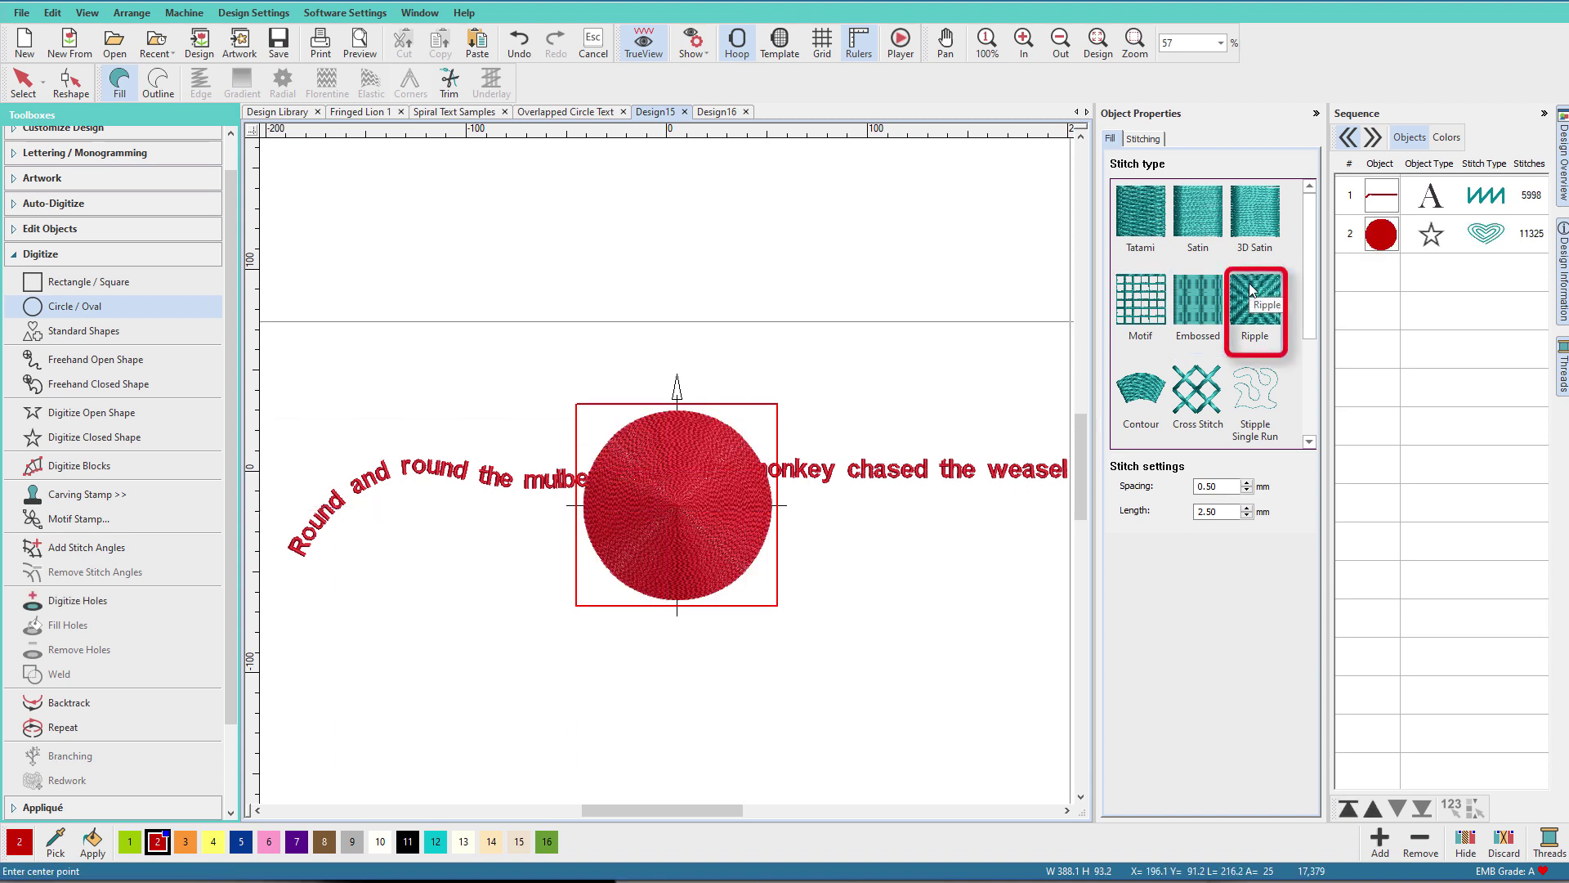
key("Escape")
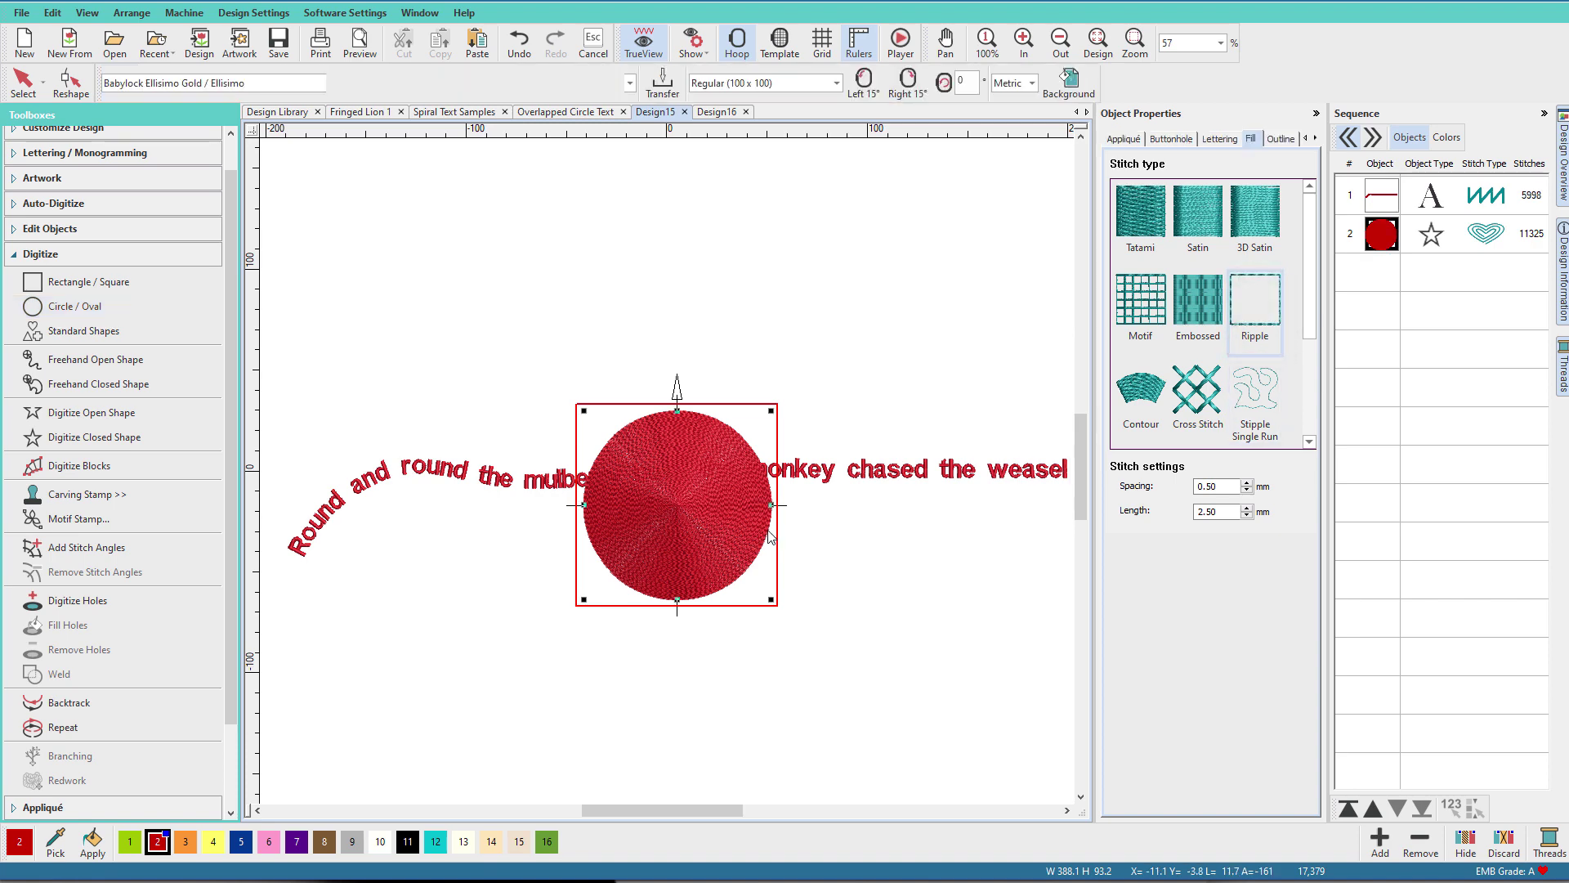
Set the circle's ripple stitch spacing to 25 mm to turn the fill into an open spiral
double_click(1221, 493)
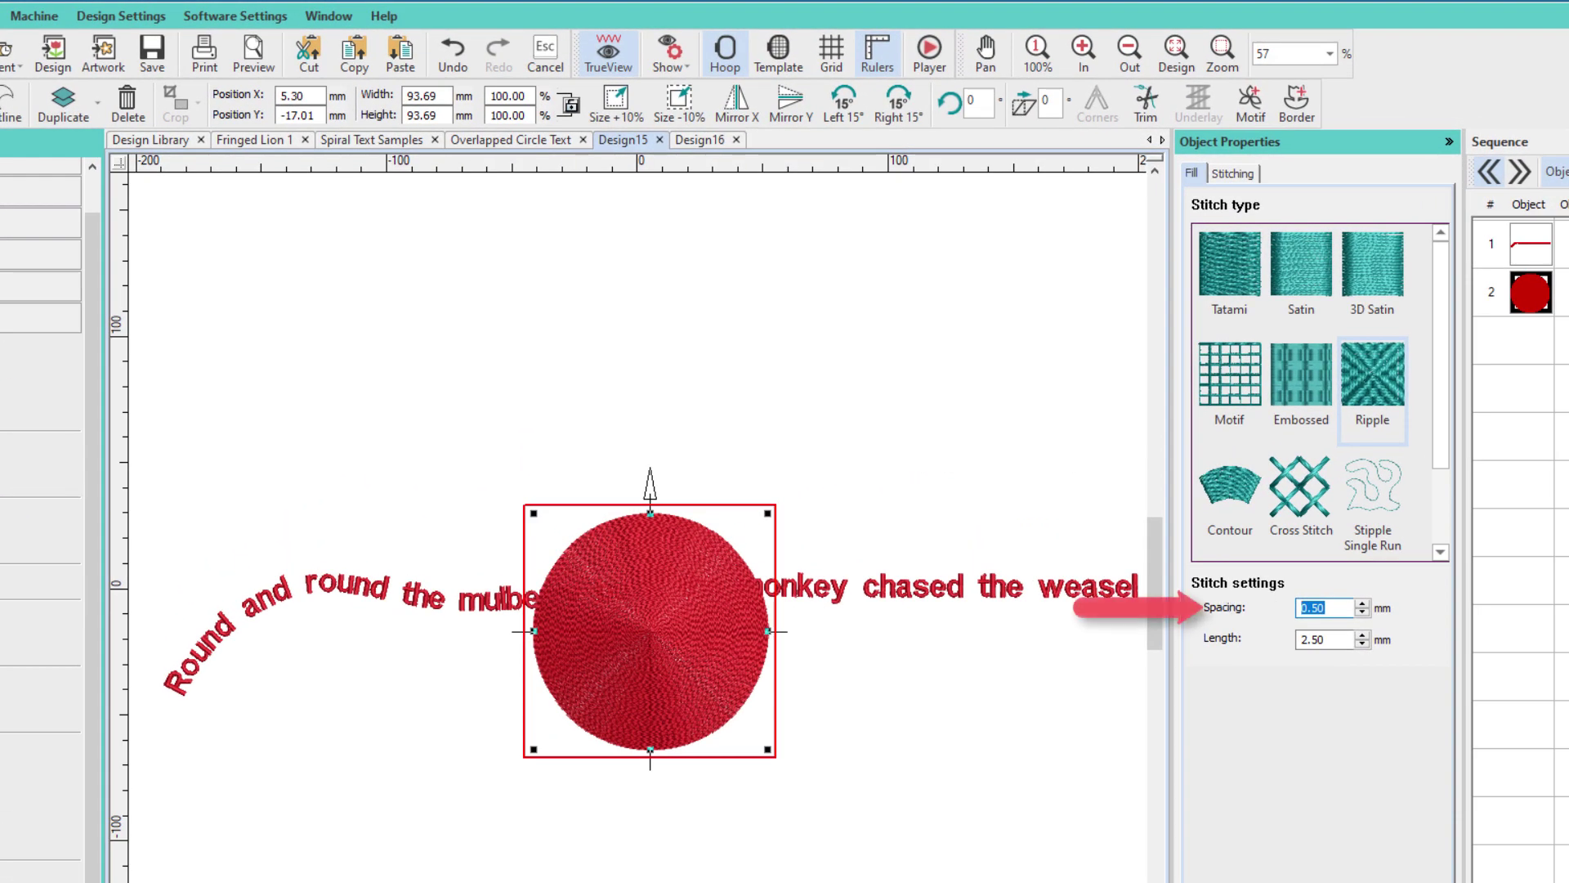
type("25")
key("Return")
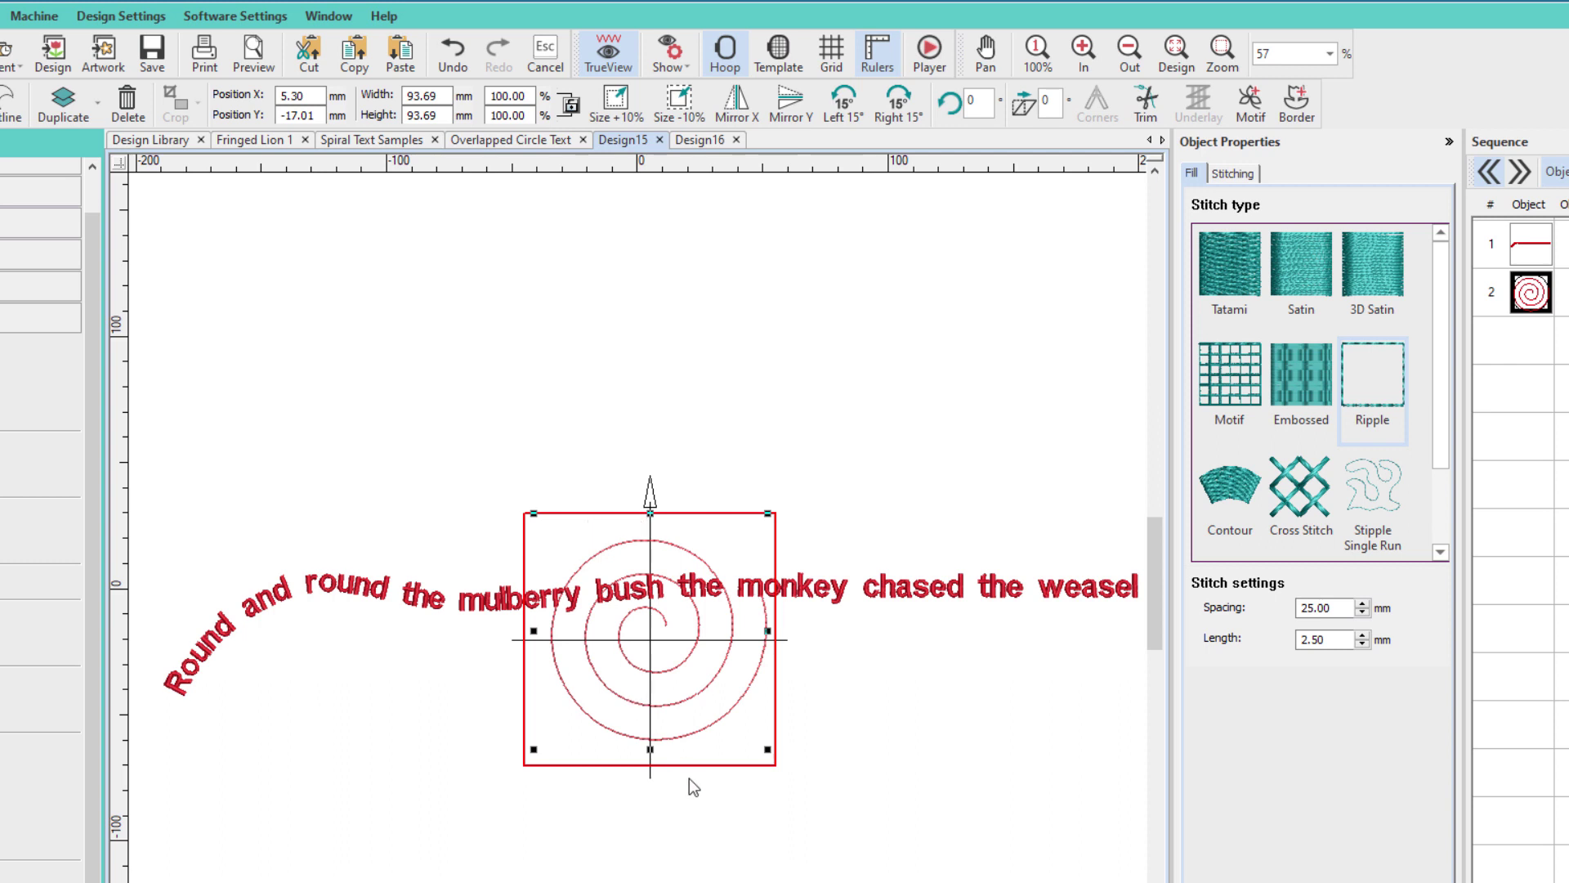
Rotate the spiral about a quarter turn counter-clockwise so its outer end is at the top, and shift it slightly up and right
left_click(734, 715)
left_click_drag(767, 749, 745, 556)
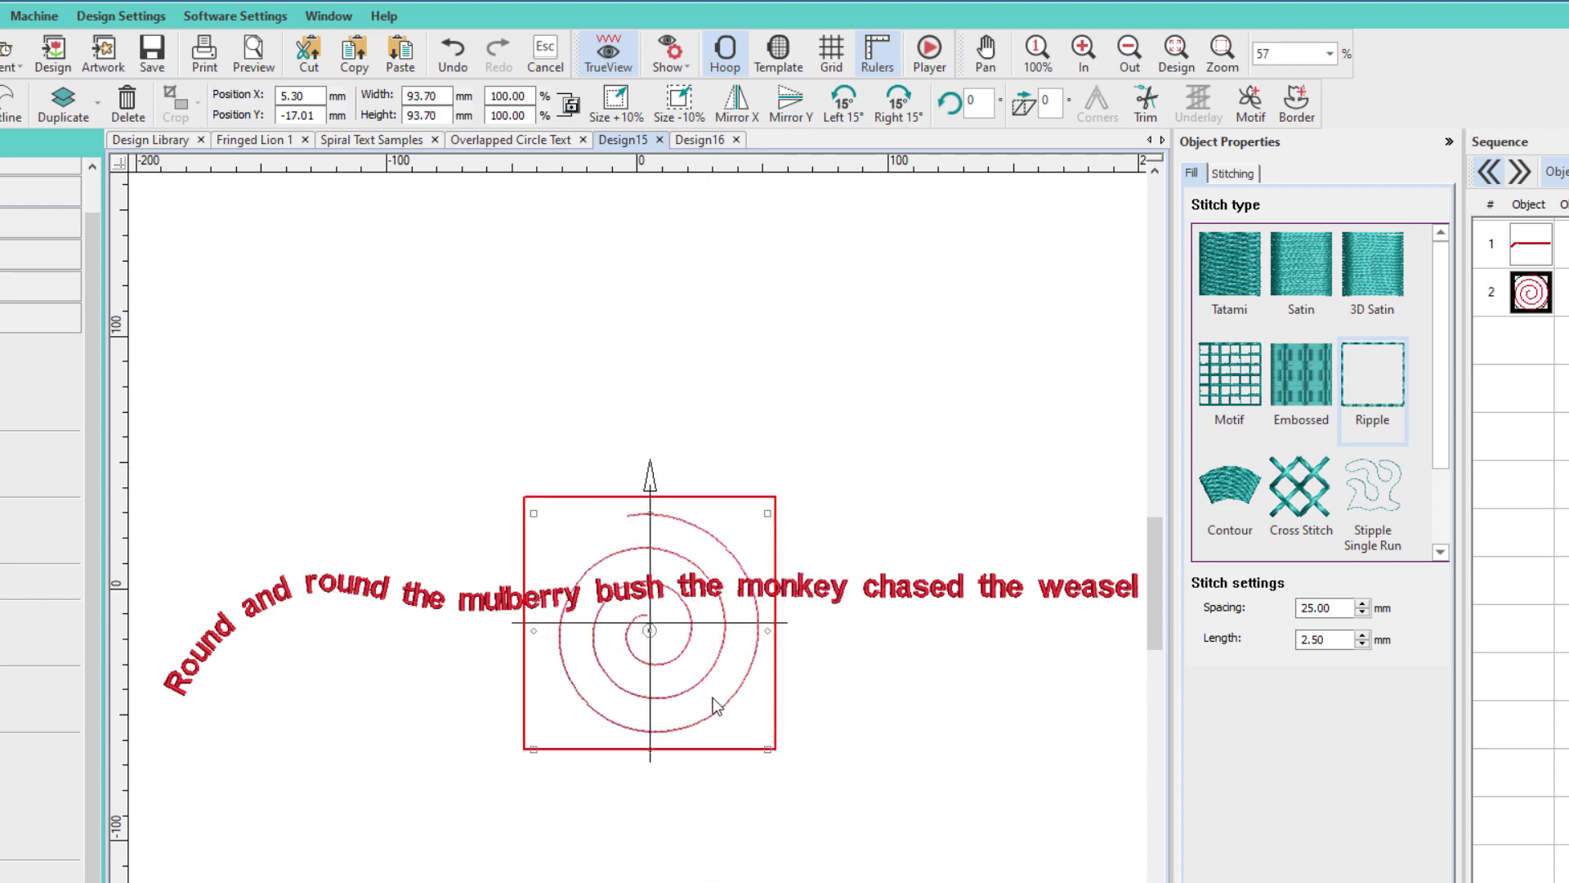
left_click_drag(738, 689, 746, 689)
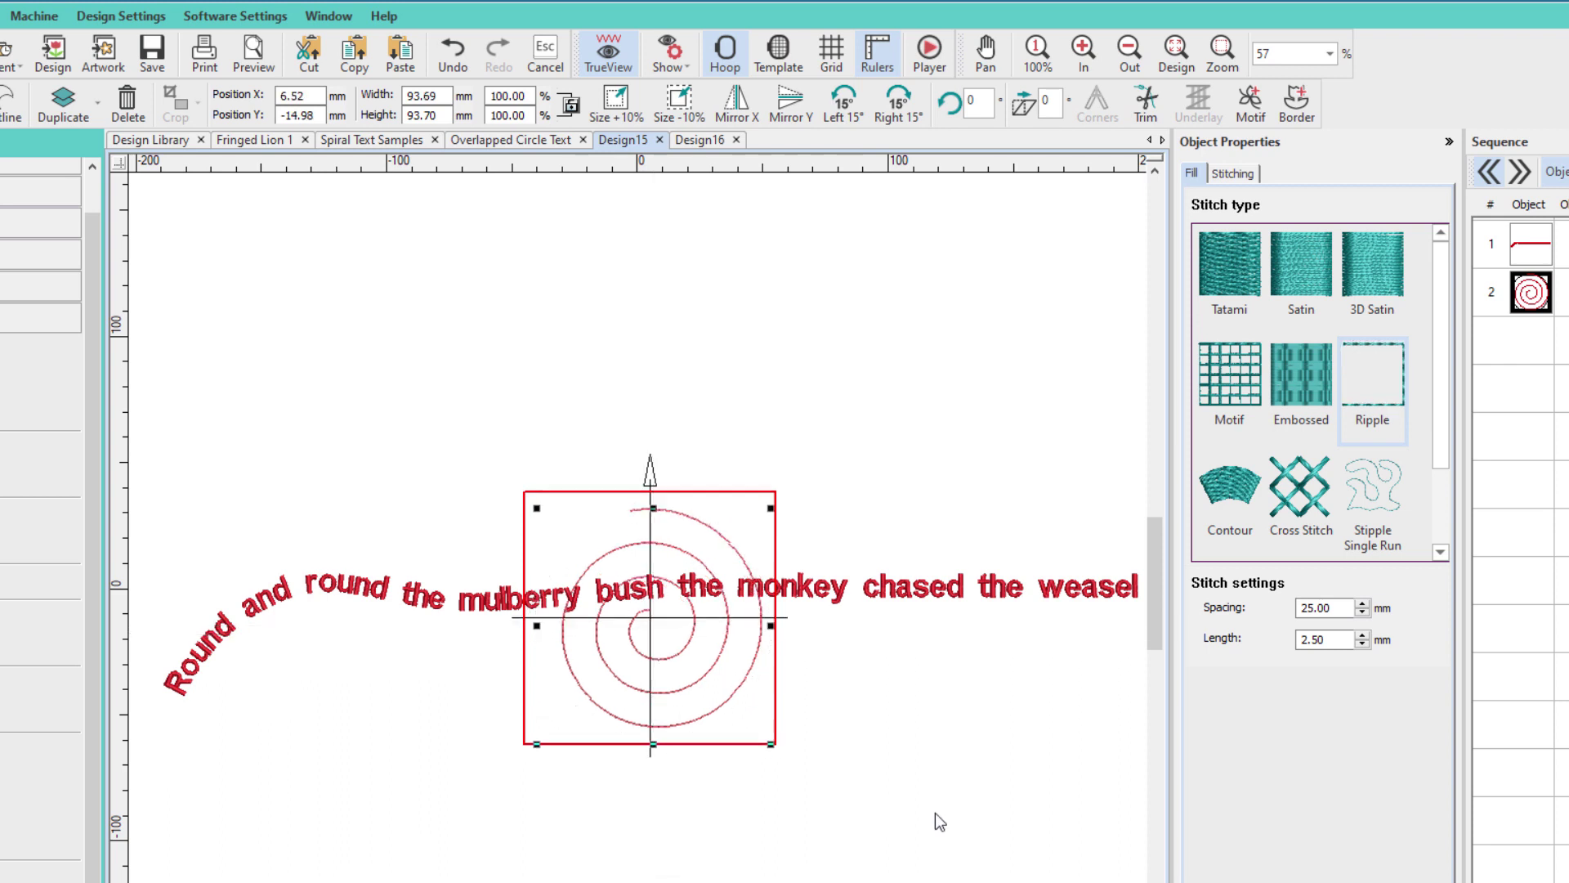
Try mirroring the spiral horizontally and undo it
left_click(736, 105)
key("ctrl+z")
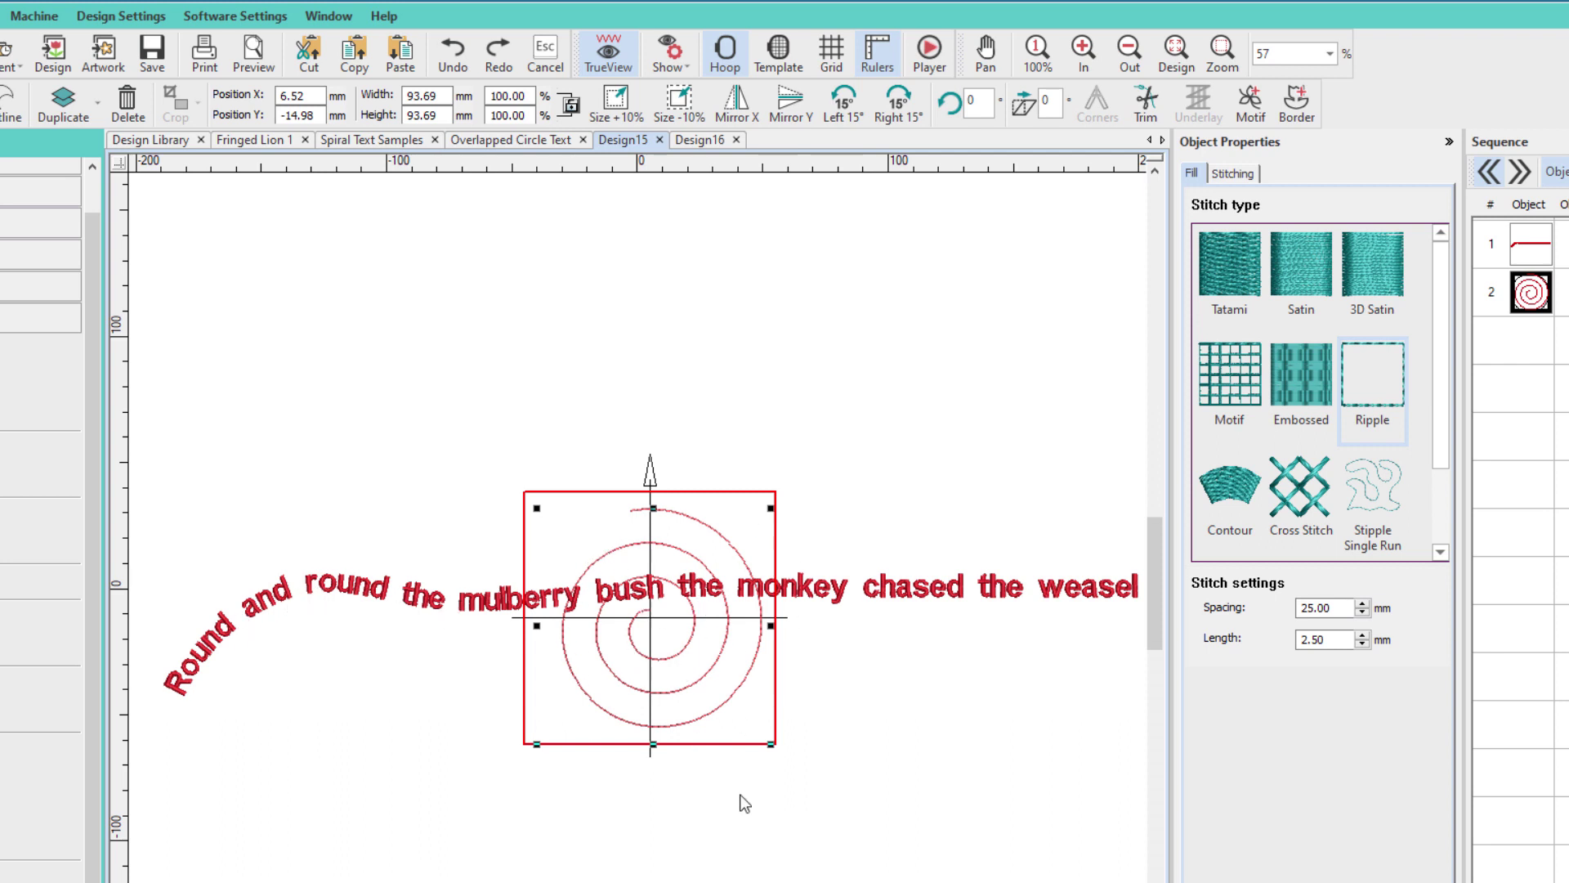
Reshape the lettering's baseline by curling its end down and back below the spiral and moving its start to the next curve point
scroll(739, 792, "down", 2)
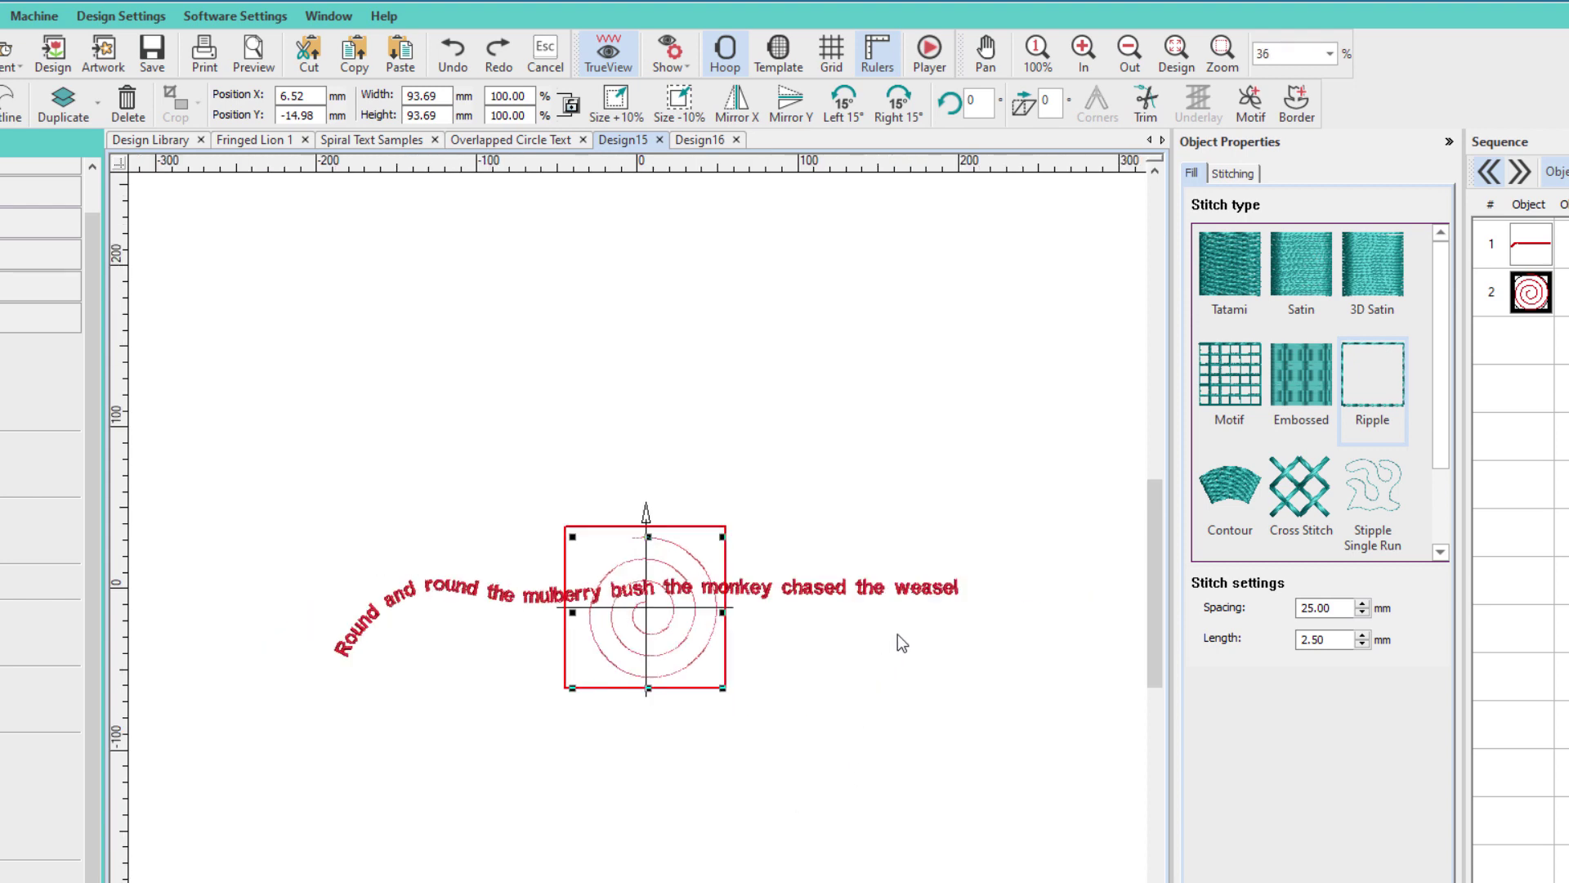
left_click(914, 611)
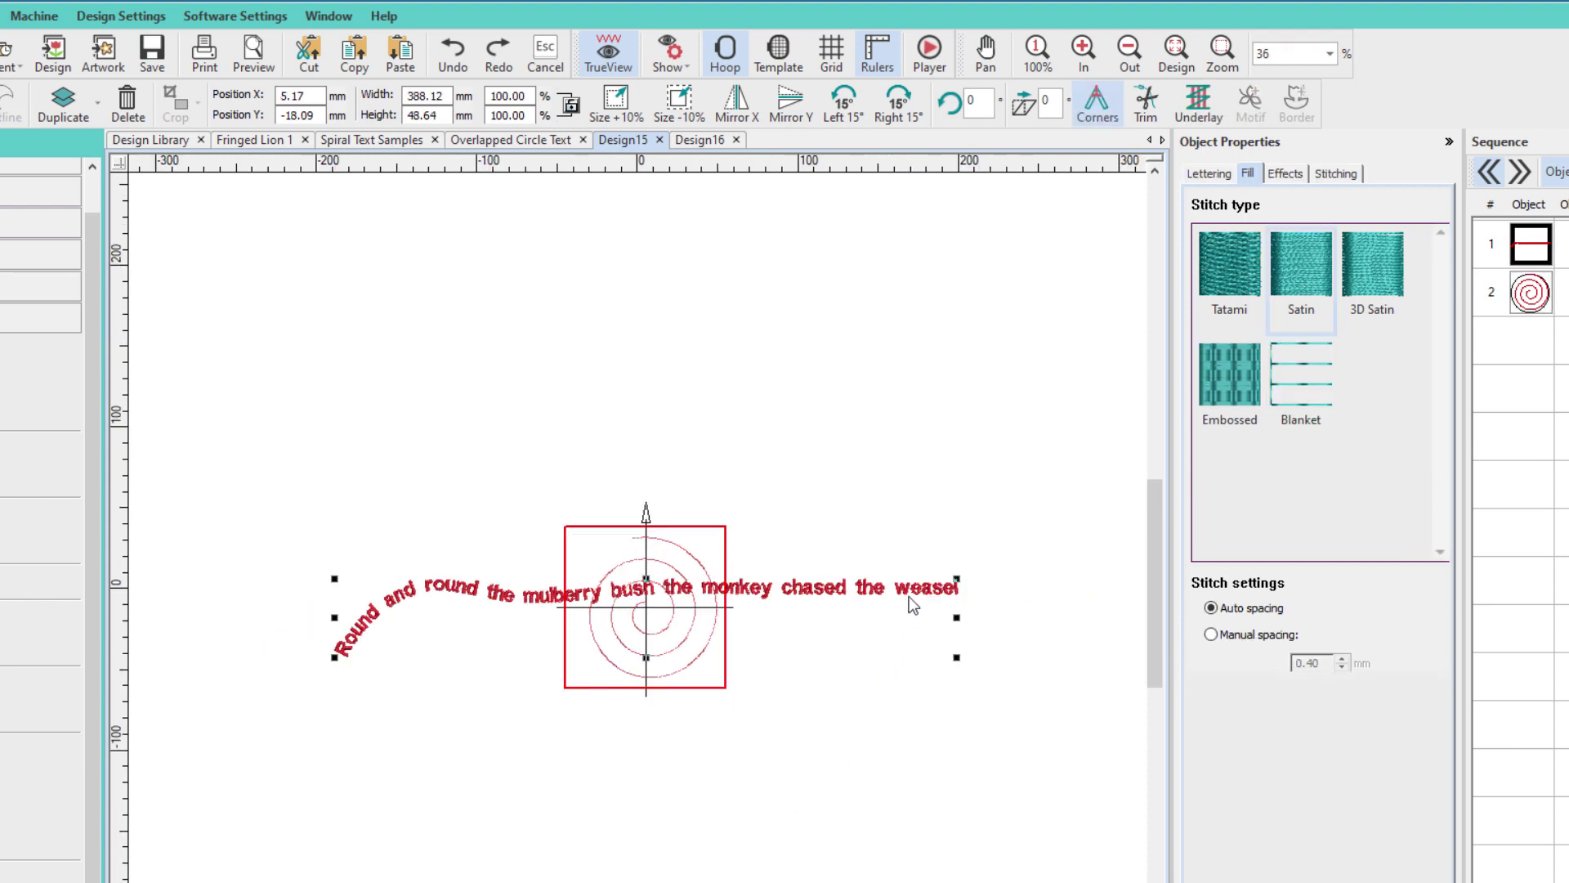
double_click(902, 644)
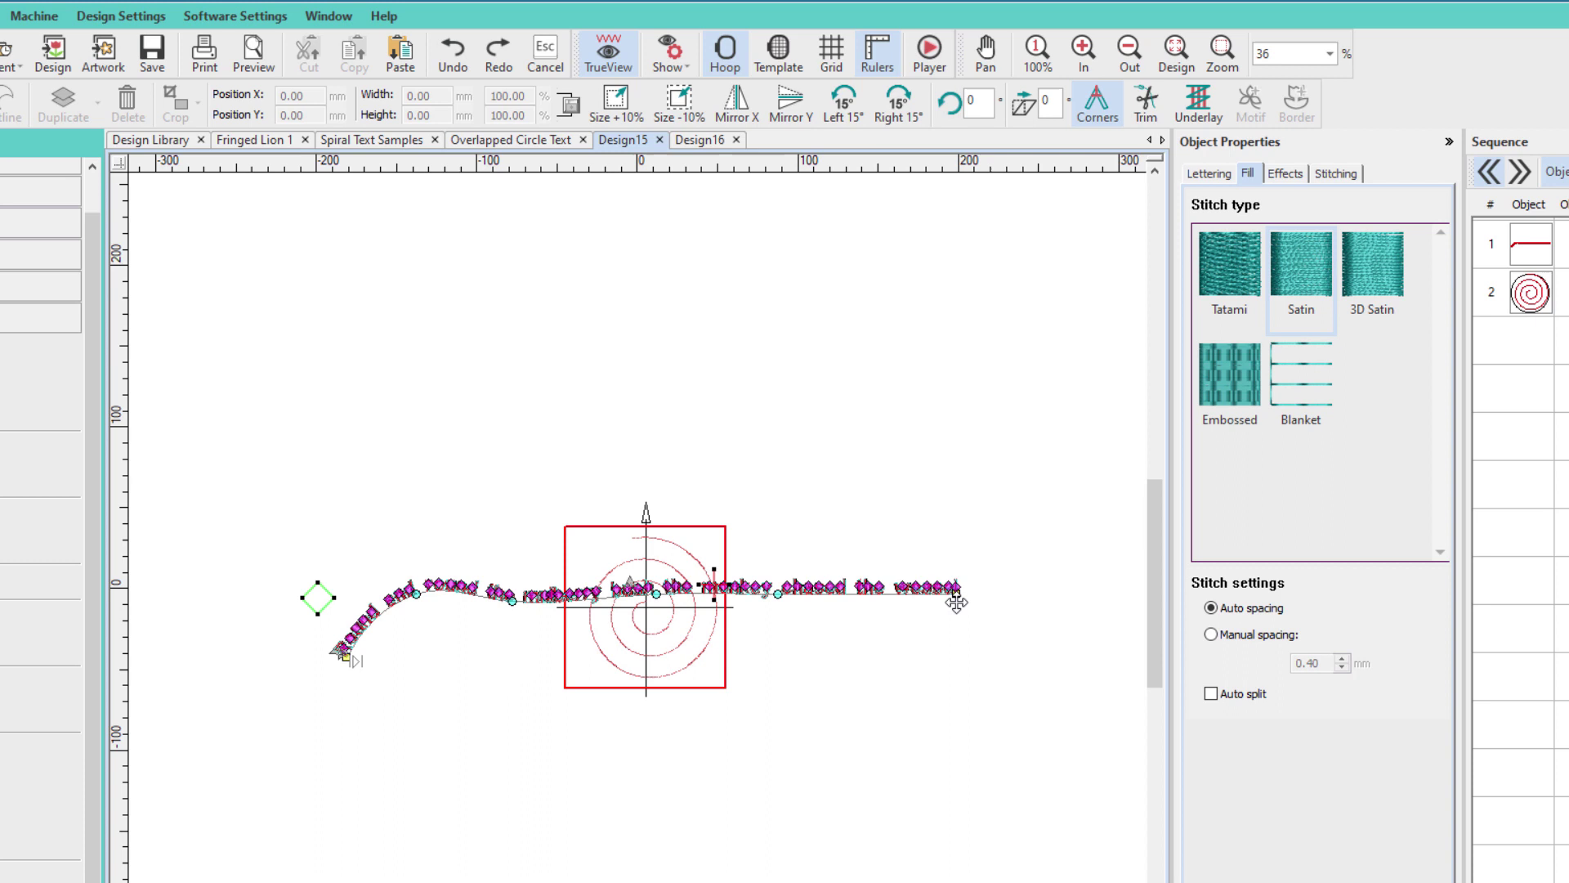
left_click_drag(956, 602, 709, 815)
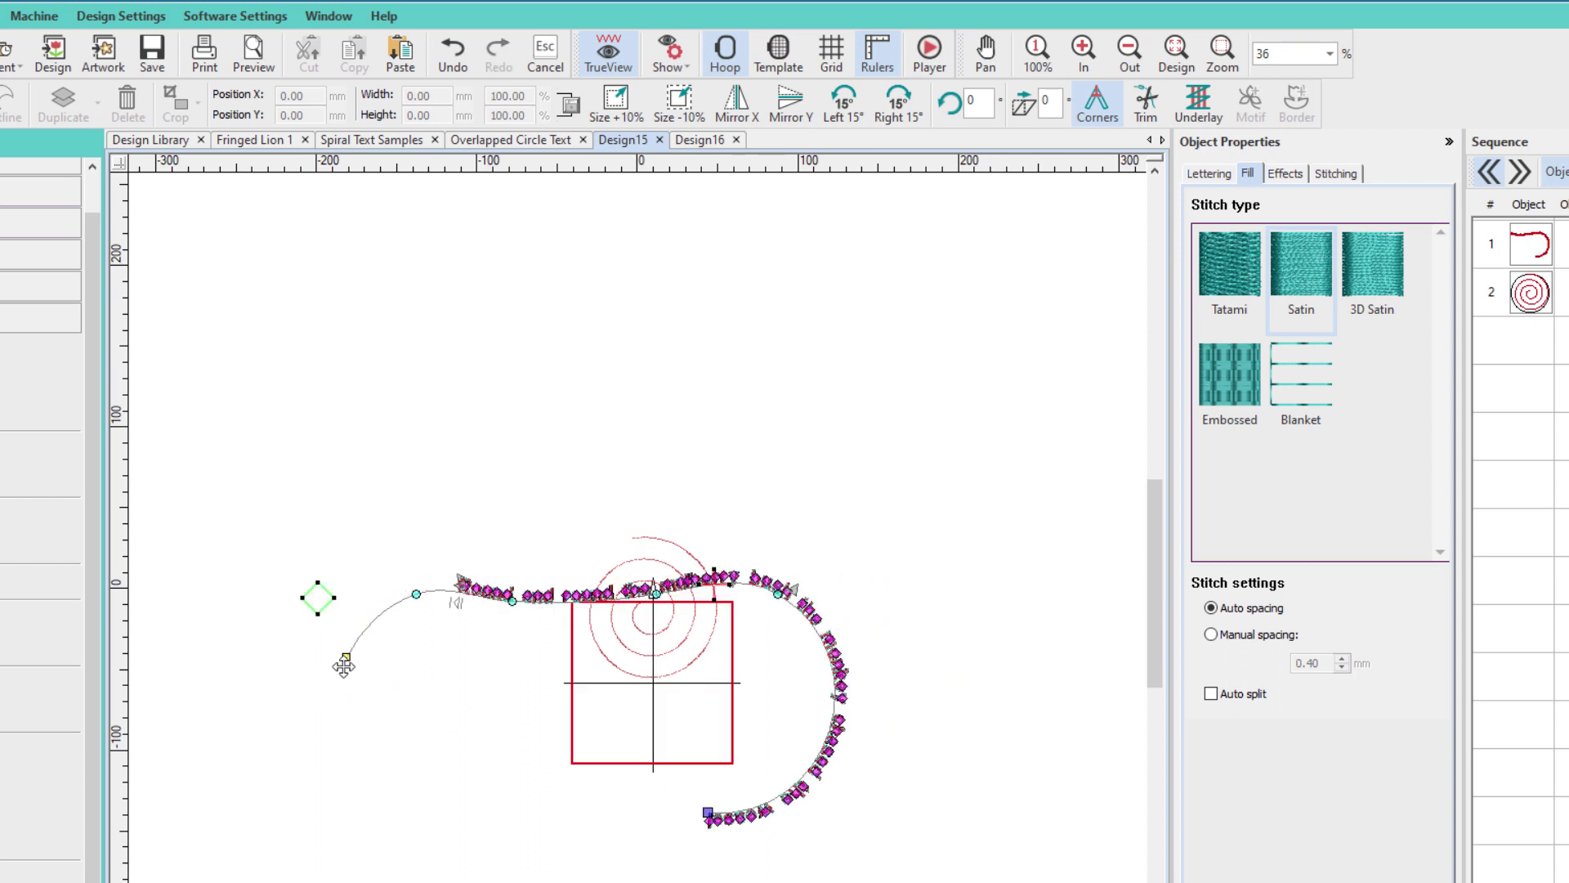
left_click_drag(346, 658, 409, 593)
key("Escape")
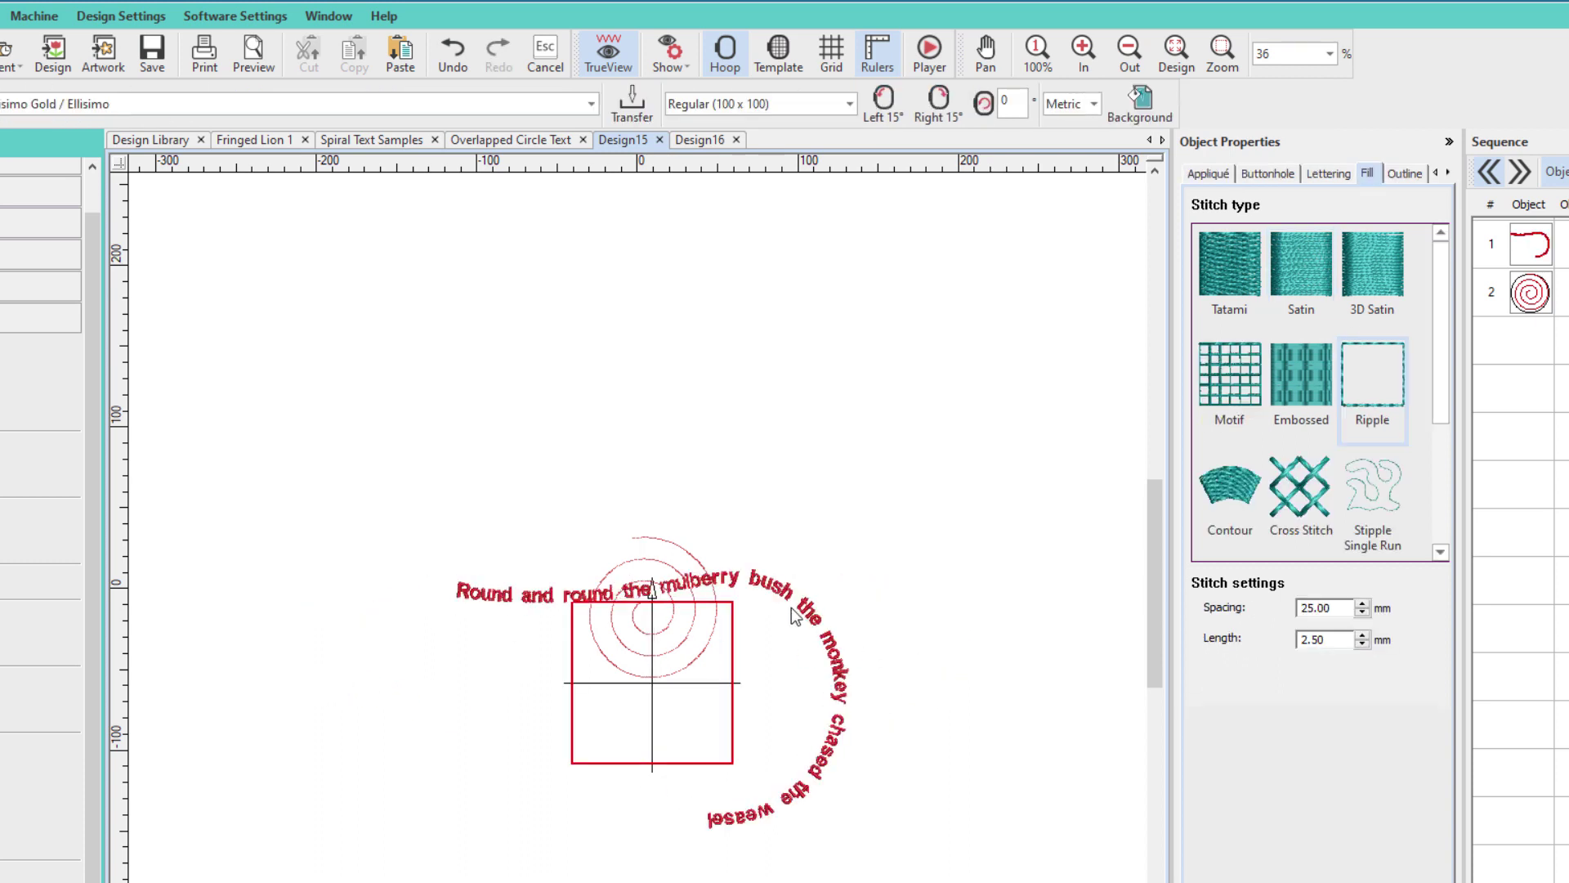
Move the lettering up and to the right so its first word sits at the spiral's outer end
left_click_drag(794, 615, 962, 546)
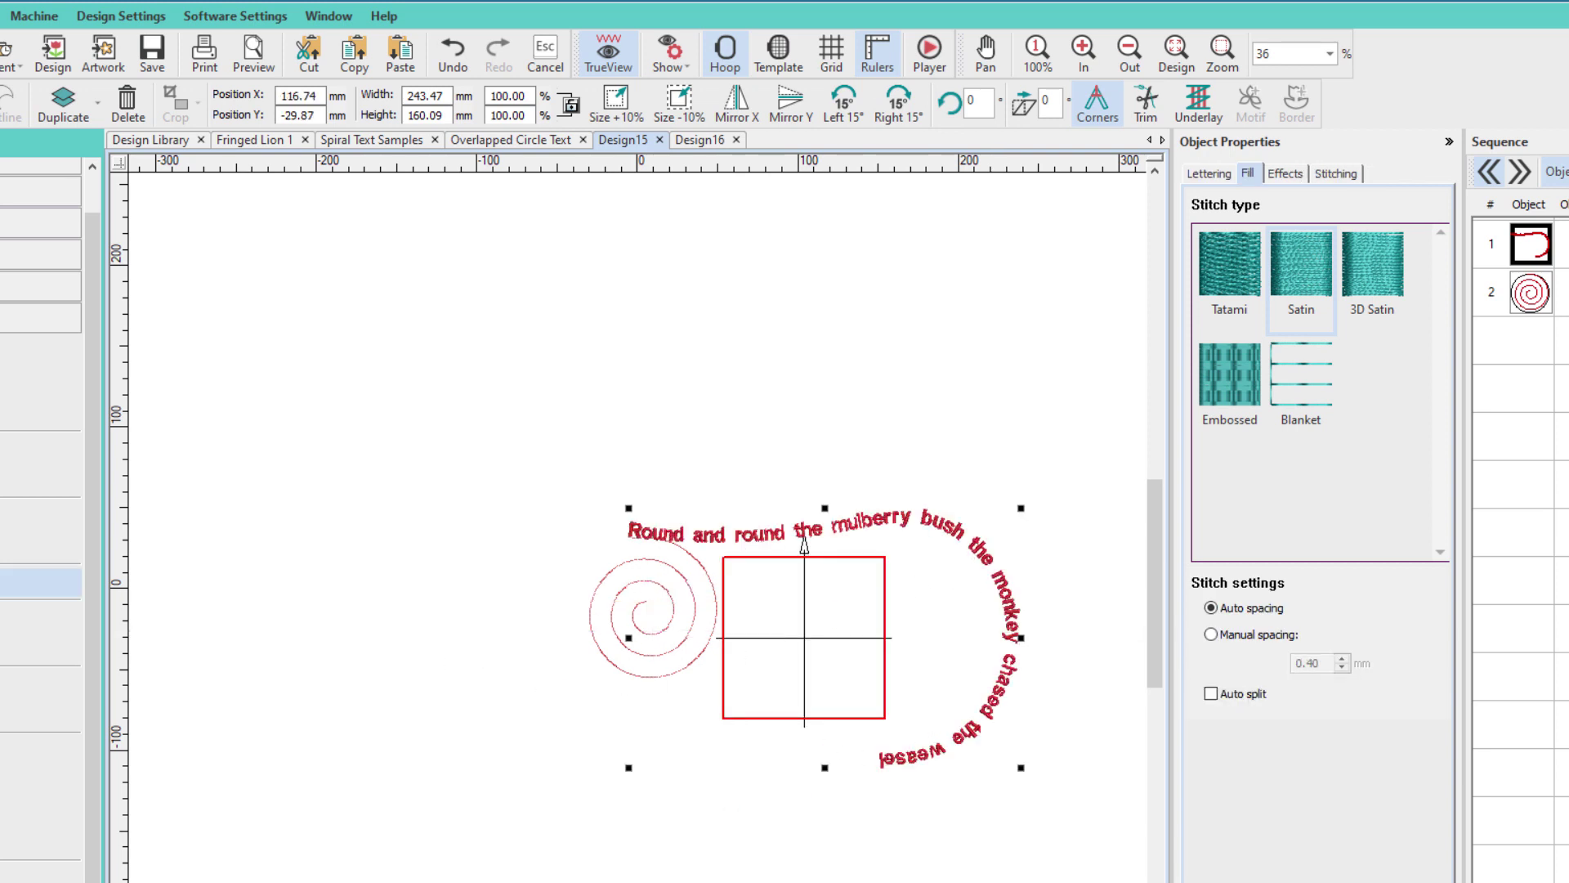
key("b")
left_click_drag(580, 488, 1106, 847)
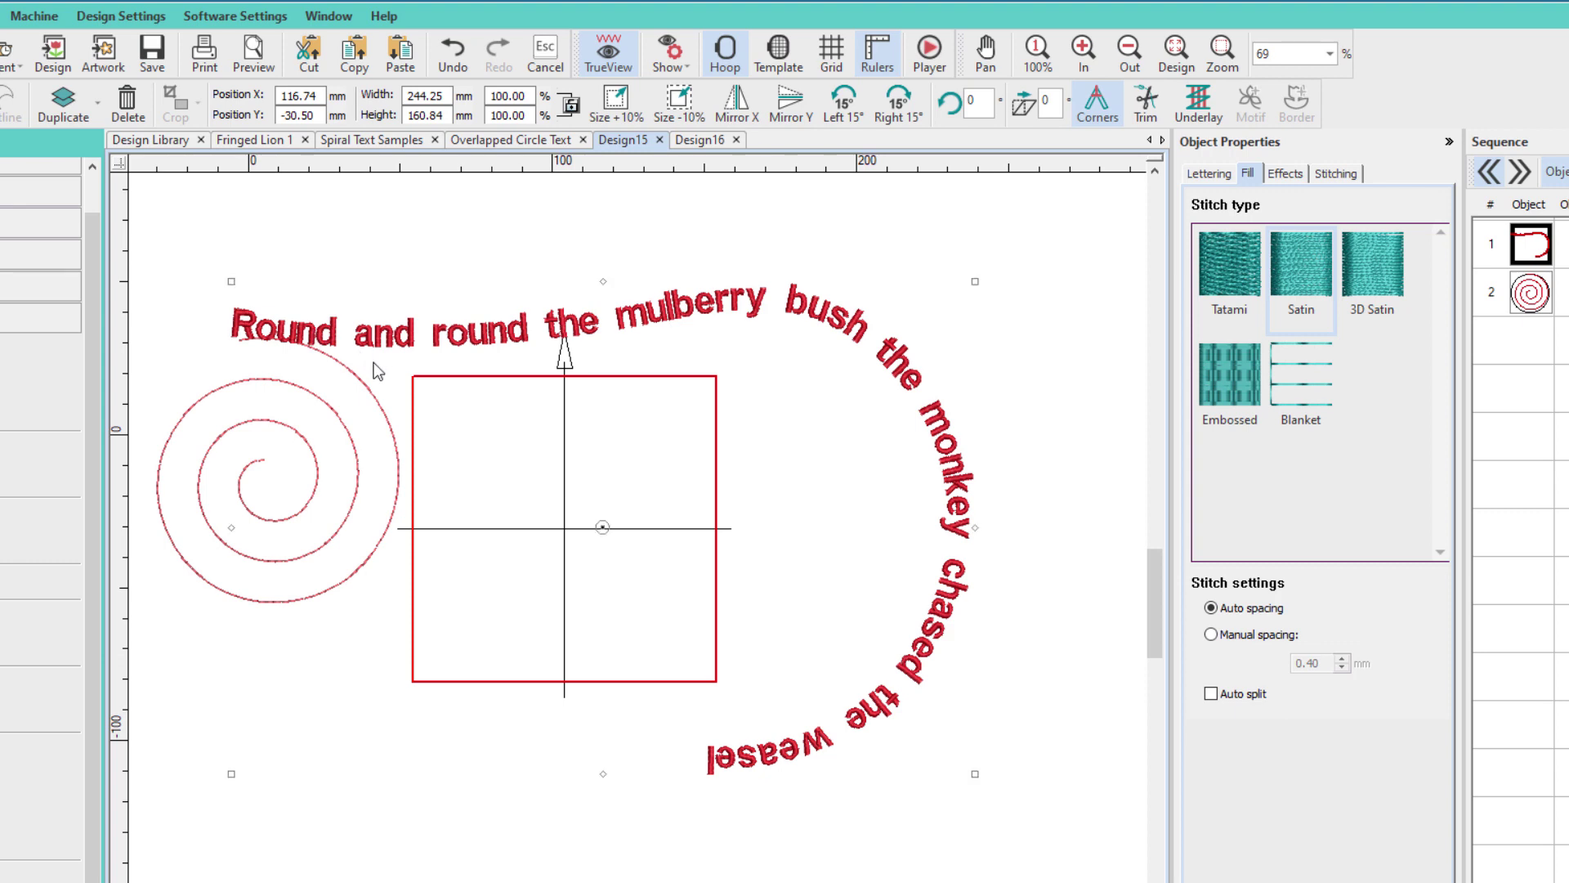
Put the lettering in reshape mode and set its alignment to left
key("h")
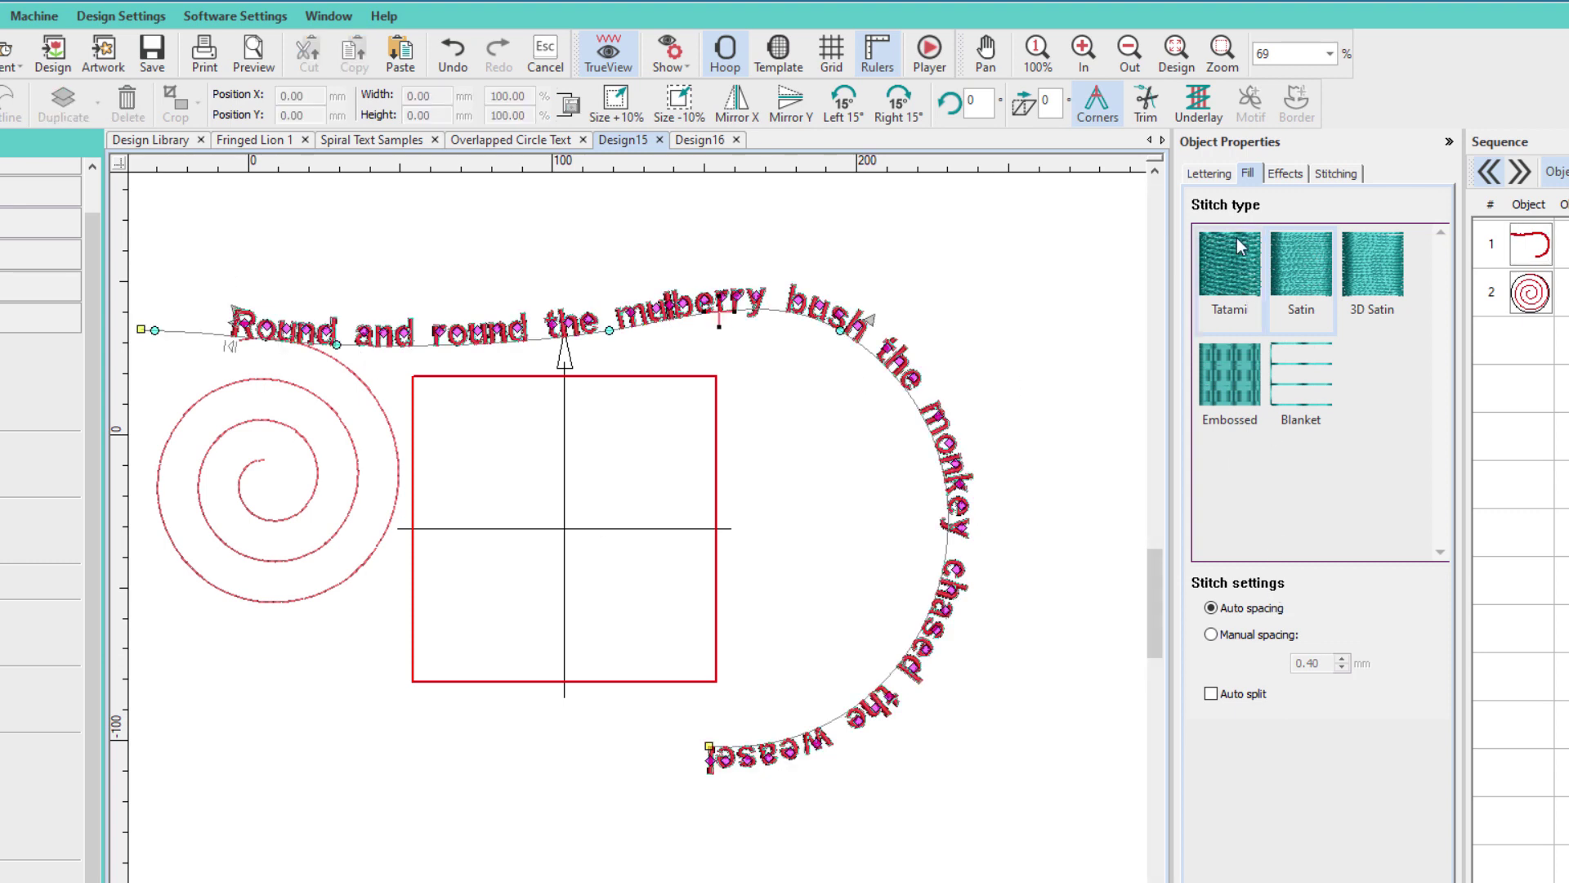
left_click(1216, 174)
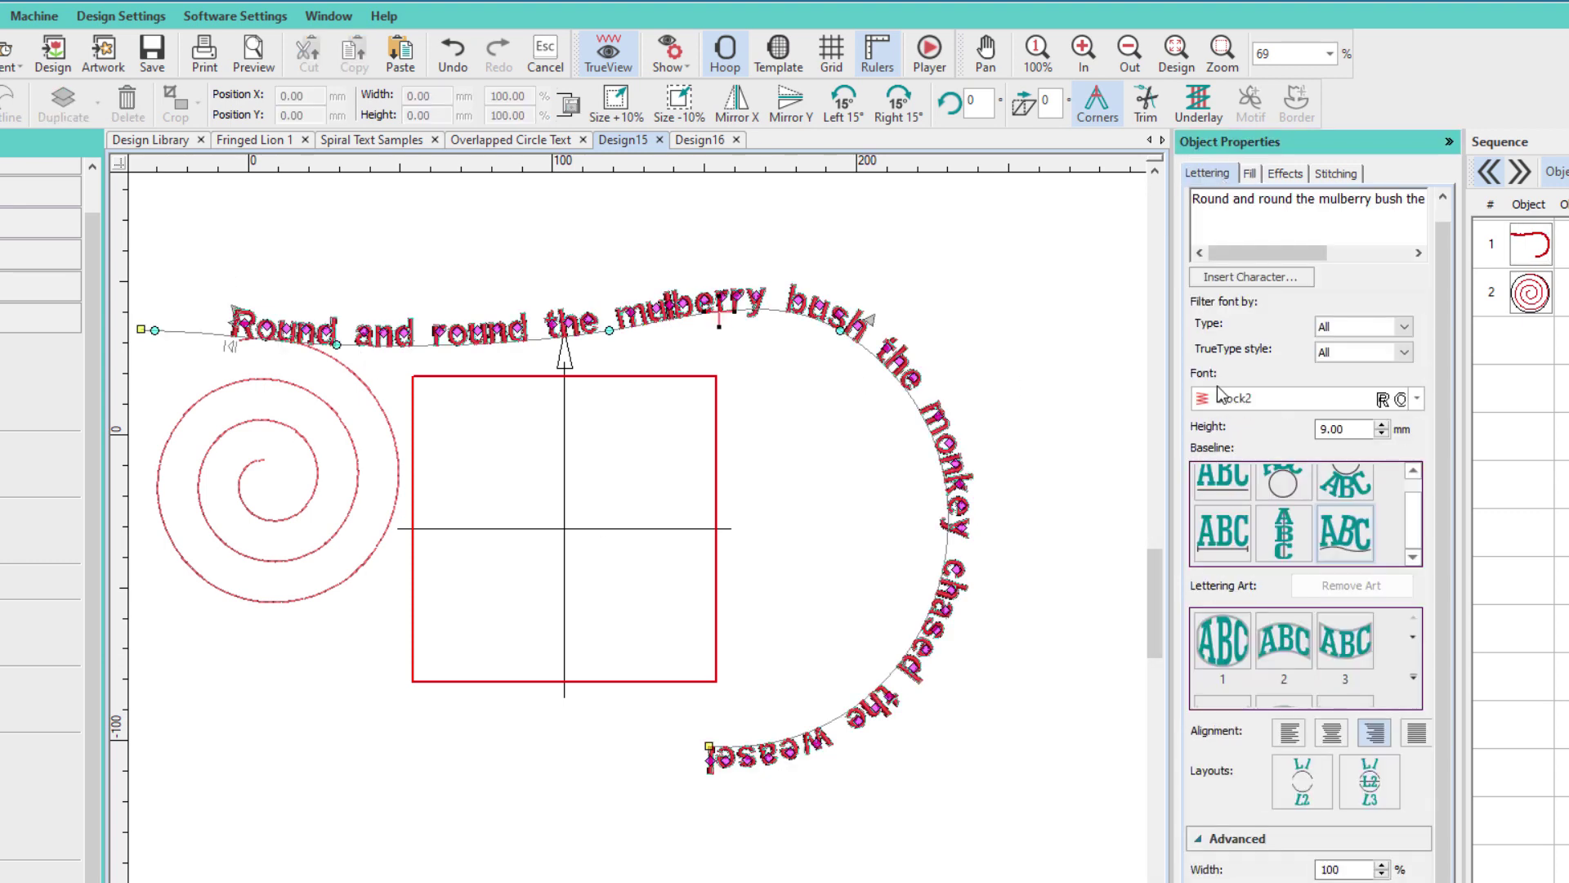
left_click(1290, 731)
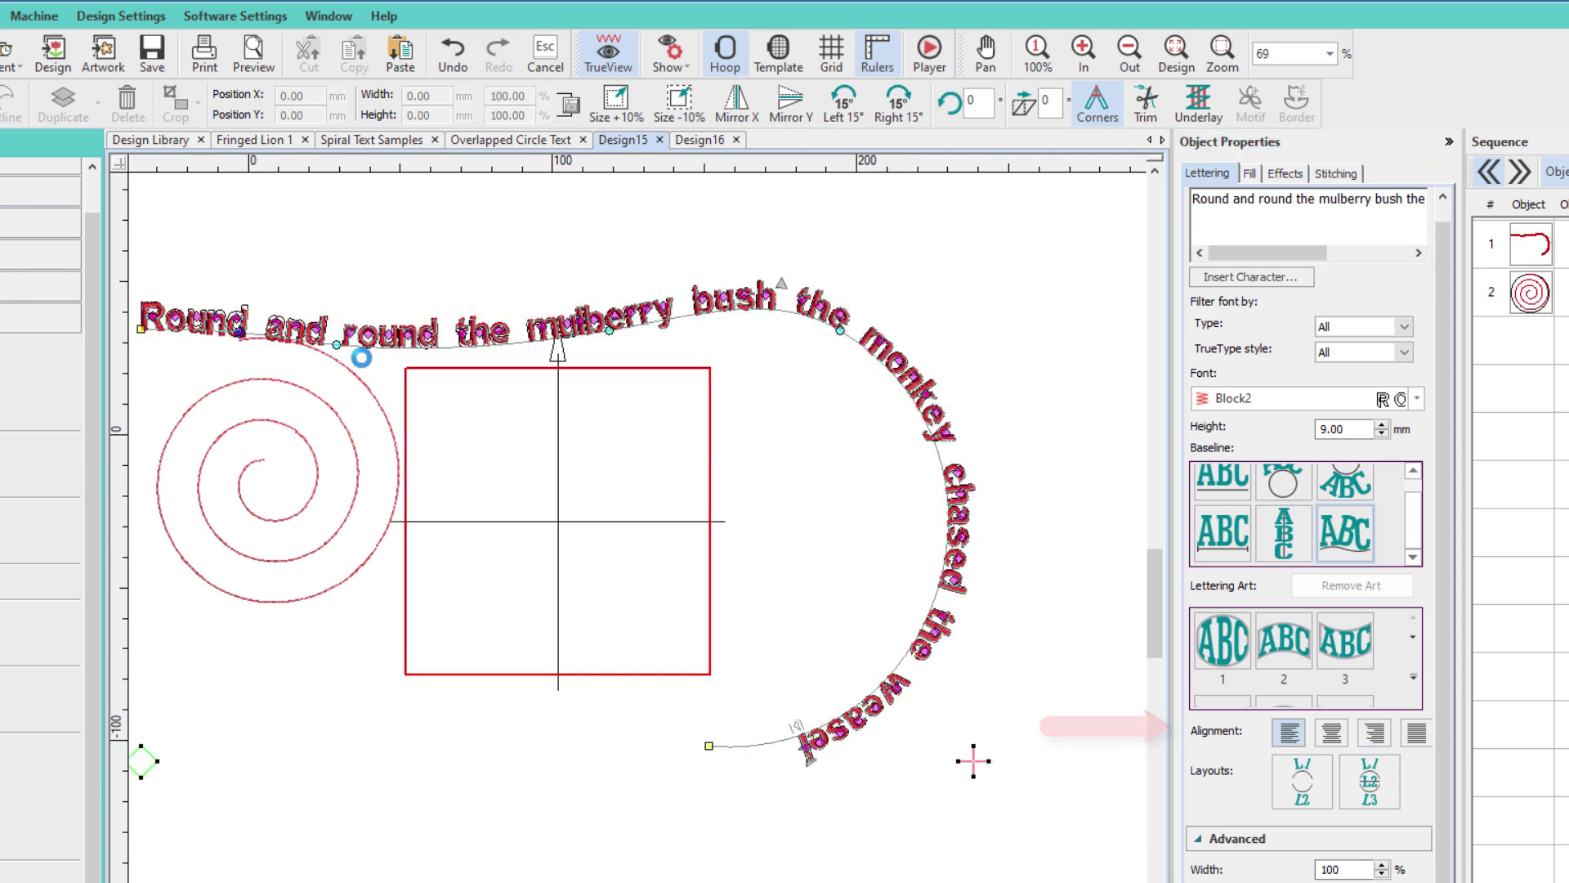
Place the baseline's start on the spiral's outer end, remove the adjacent point, and move the following points onto the spiral's outer right side
left_click_drag(137, 332, 233, 353)
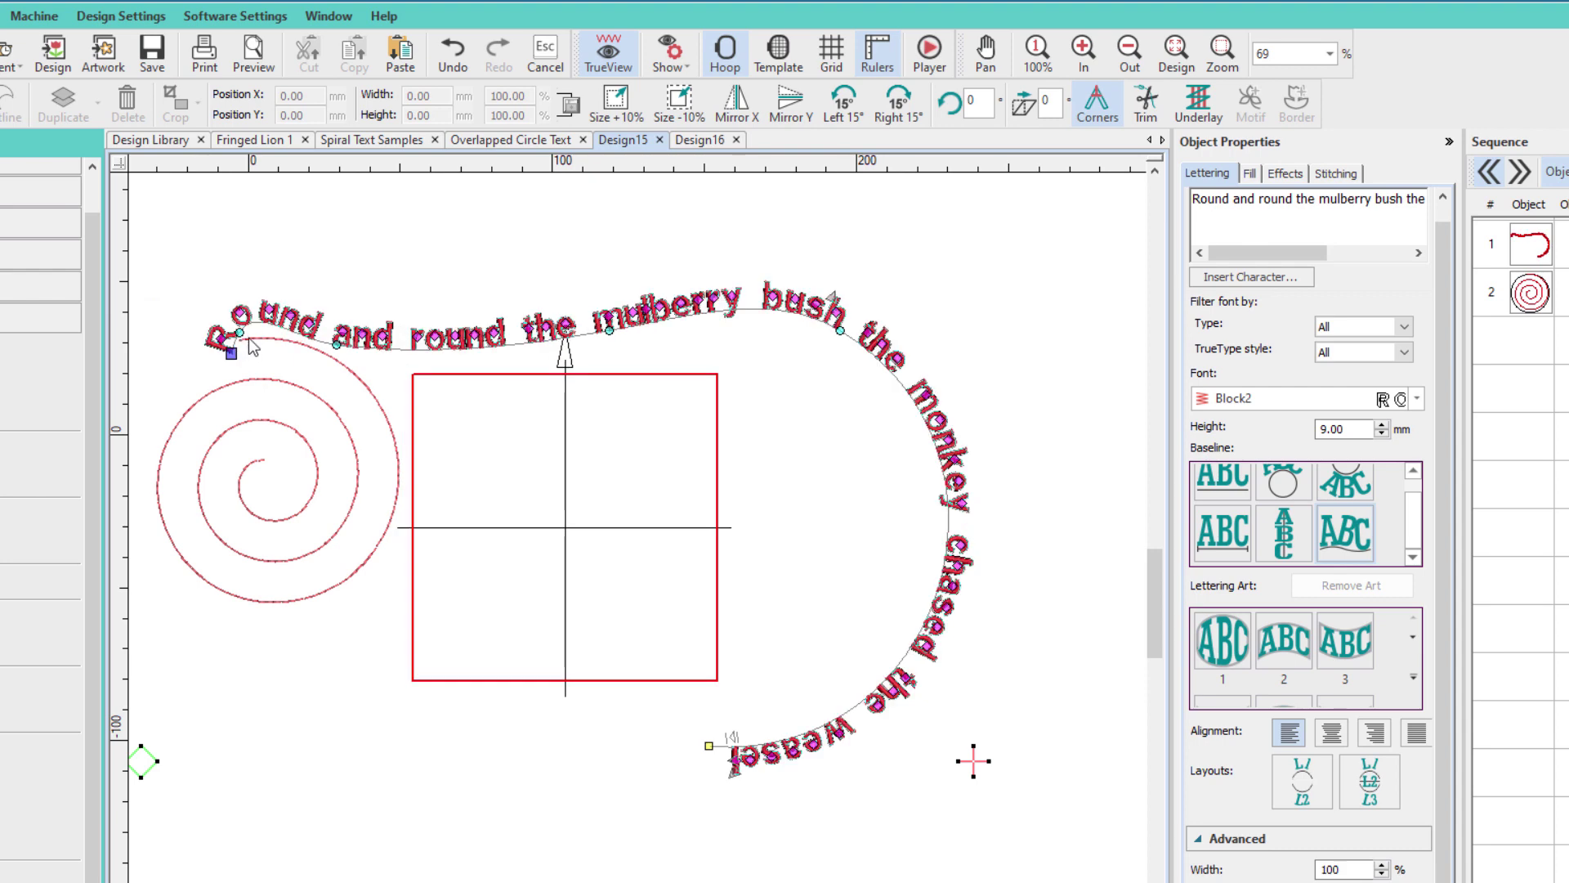
left_click(242, 327)
left_click_drag(242, 334, 349, 374)
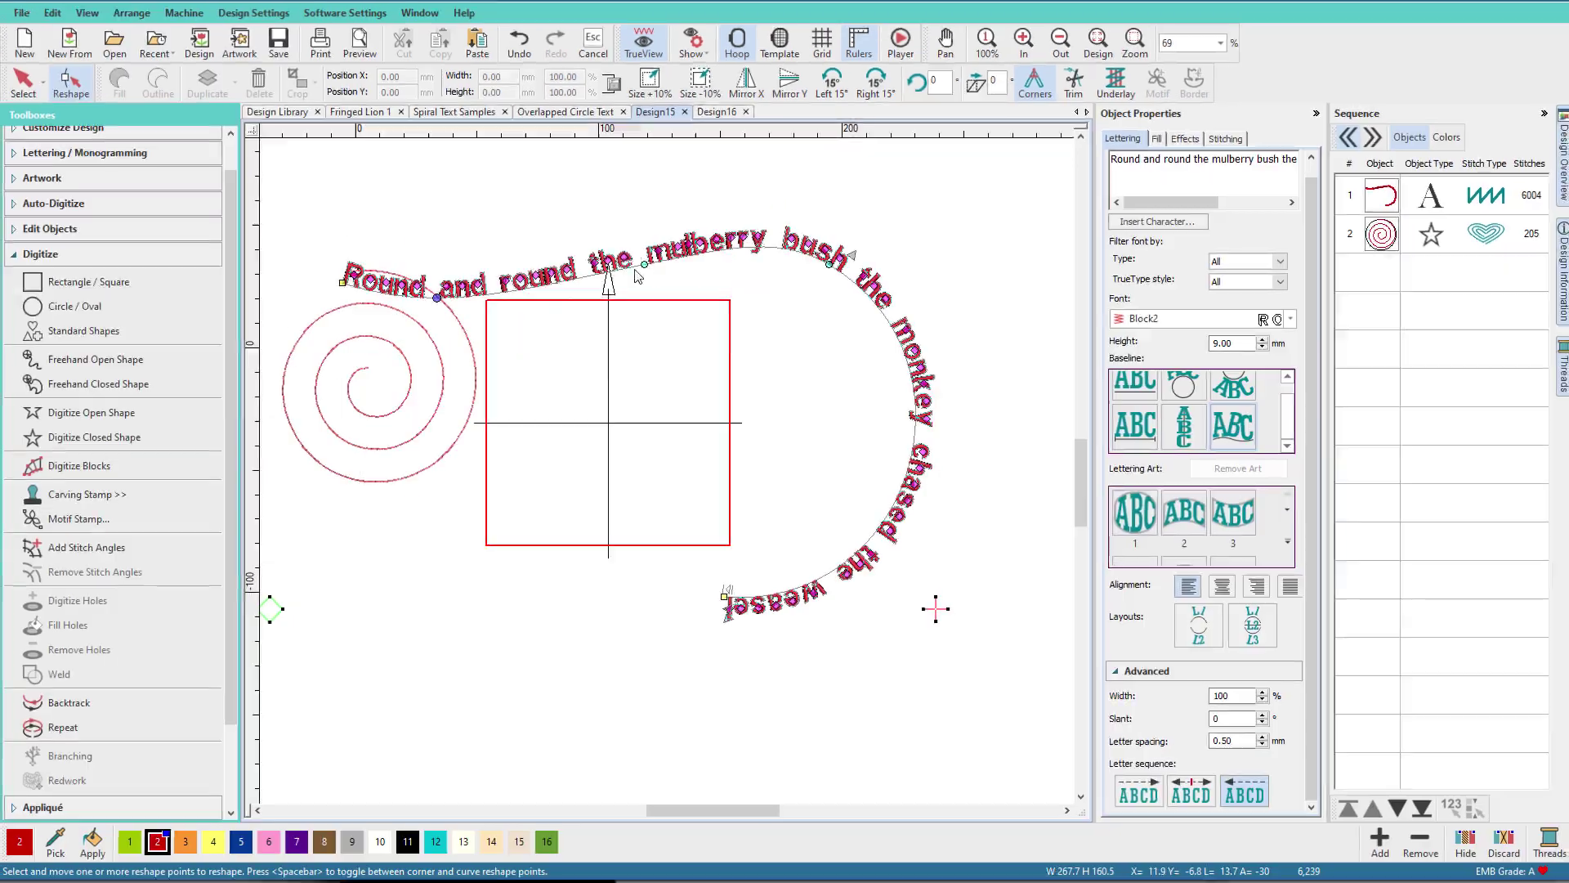
left_click_drag(609, 330, 405, 477)
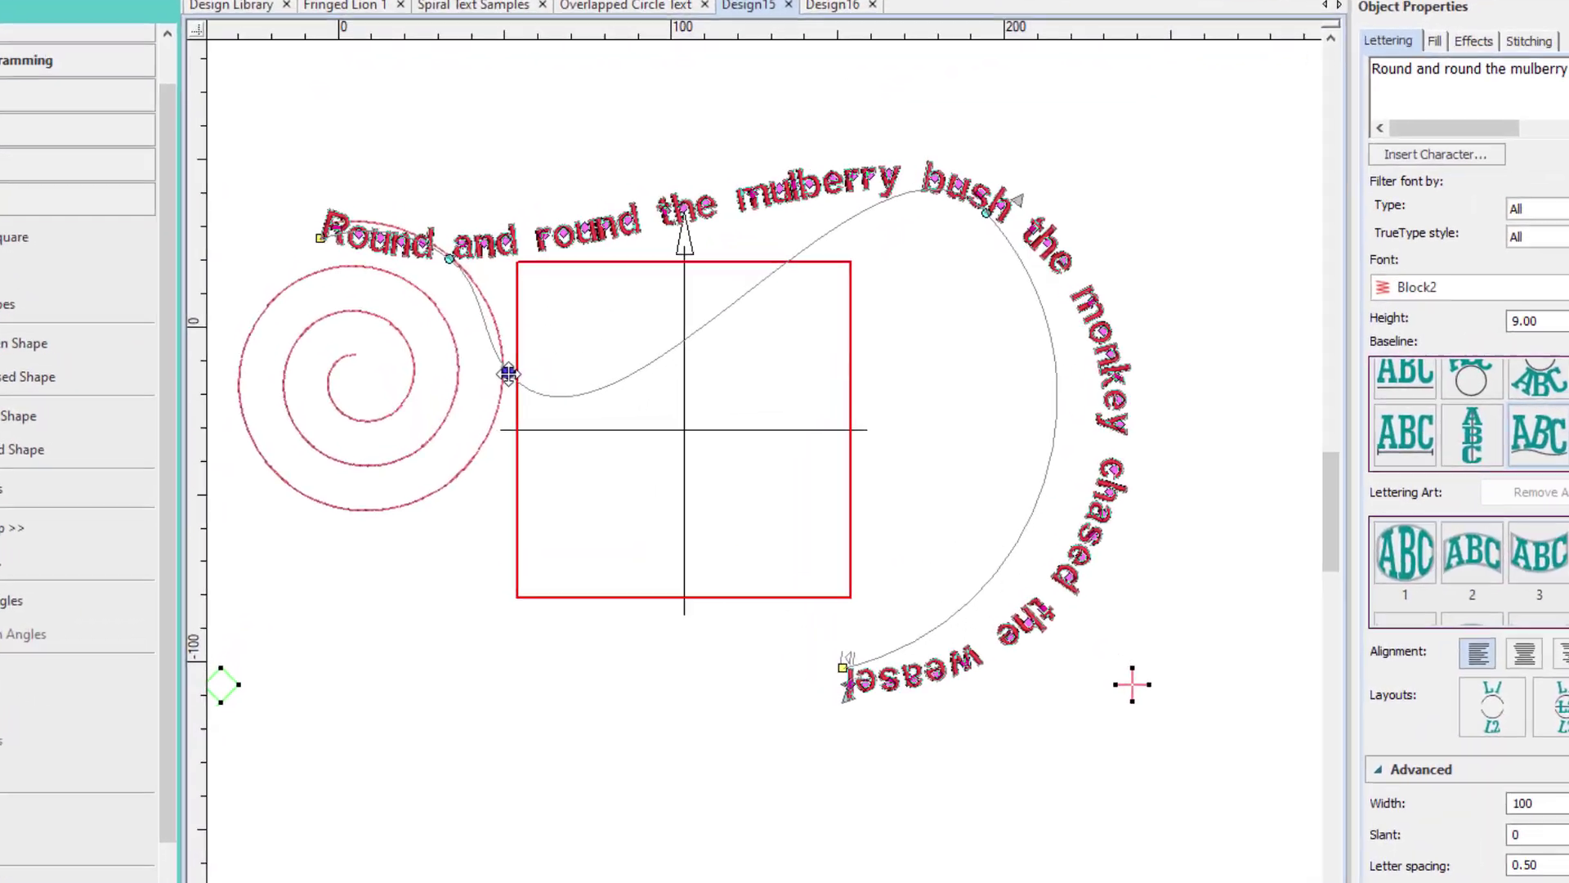
left_click_drag(508, 373, 507, 373)
Add three curve points to the baseline and place them on the lower right, lower left and upper left of the spiral's outer turn
right_click(747, 291)
left_click_drag(747, 291, 457, 477)
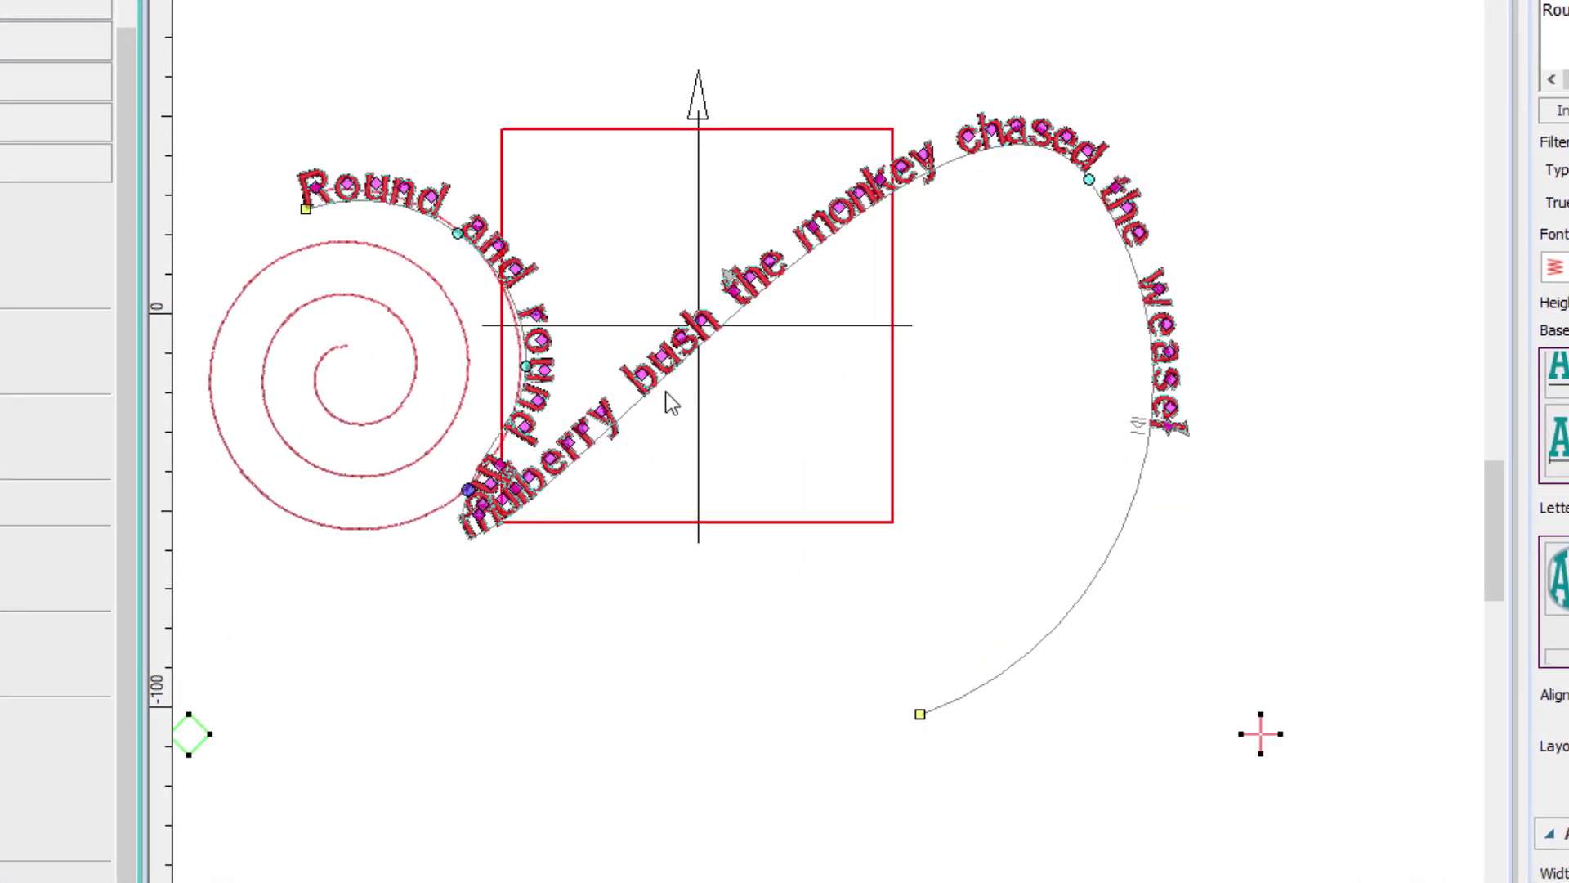
right_click(728, 317)
left_click_drag(728, 317, 286, 498)
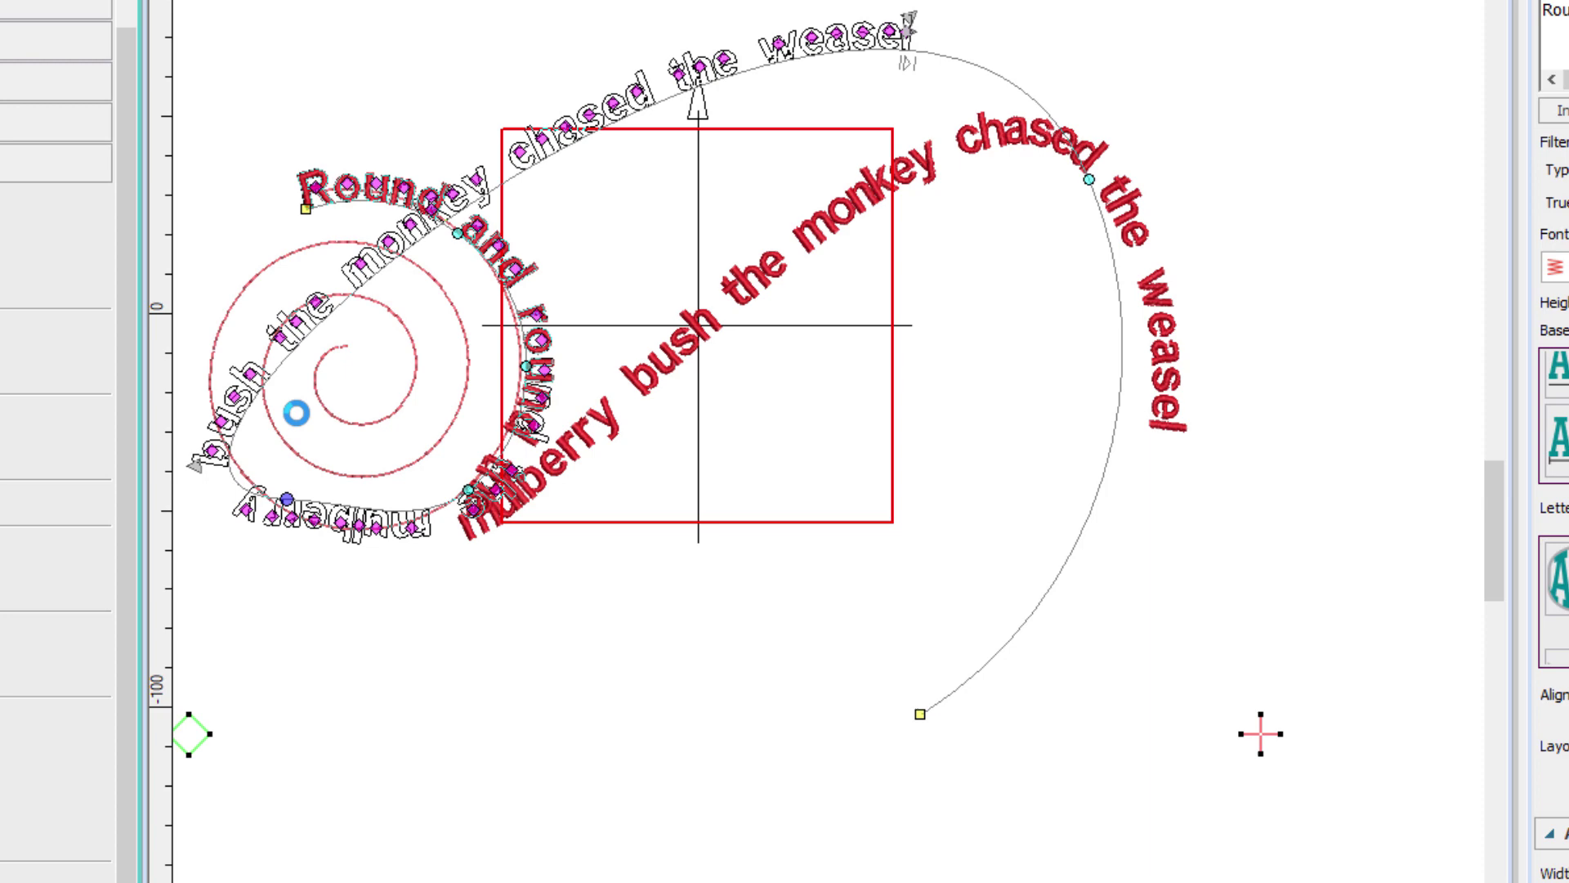
right_click(347, 300)
left_click_drag(346, 300, 255, 298)
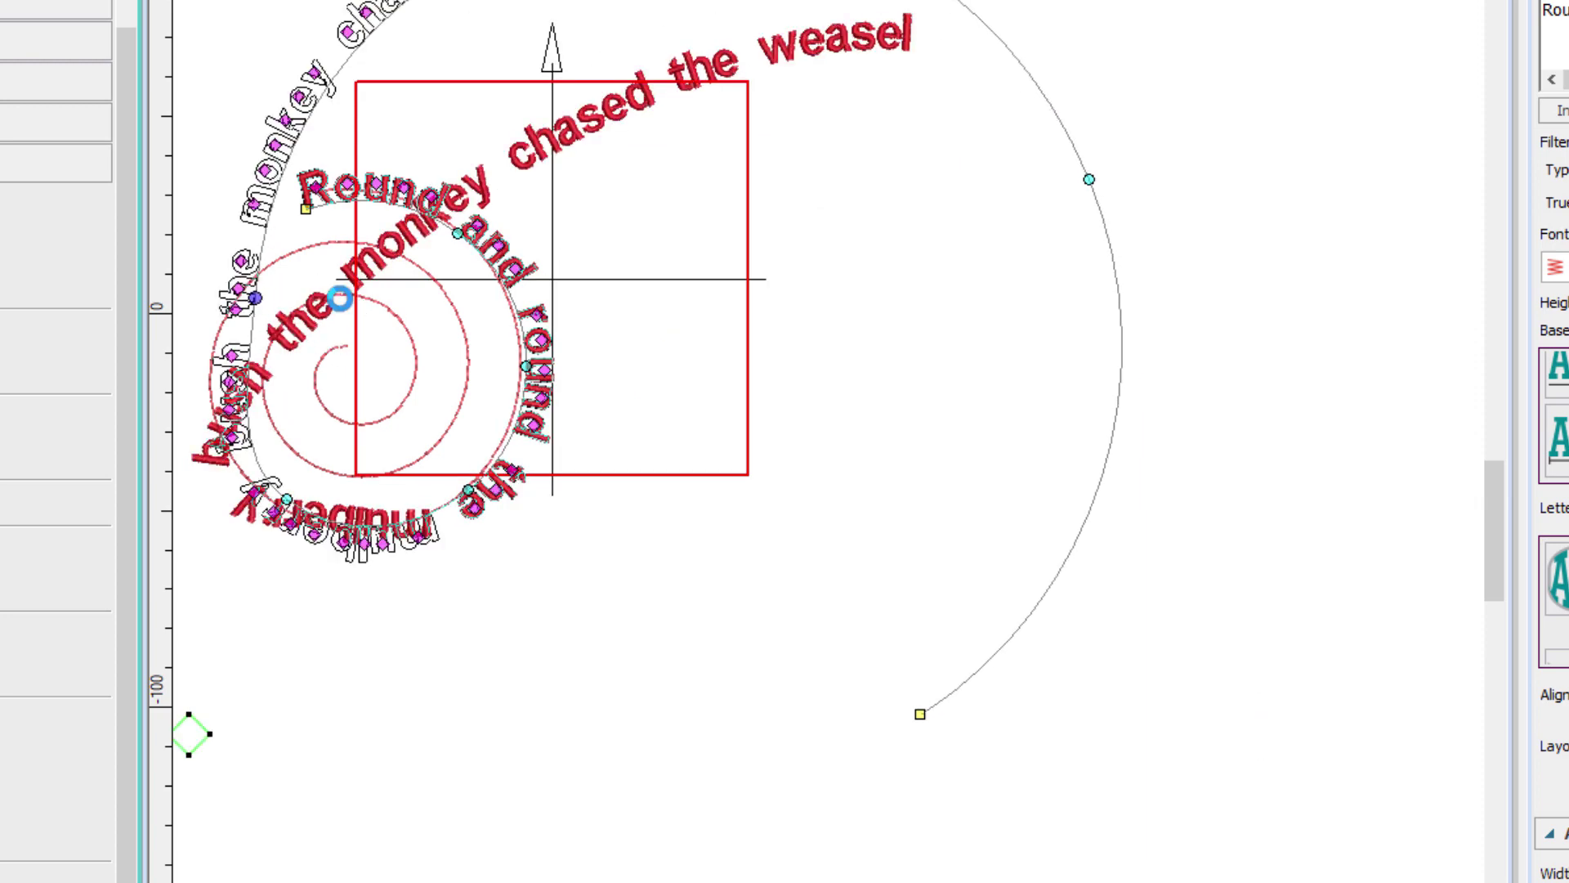
Place baseline points on the top, upper right and lower right of the spiral's second turn, and its end point on that turn's left side
left_click_drag(340, 77, 358, 243)
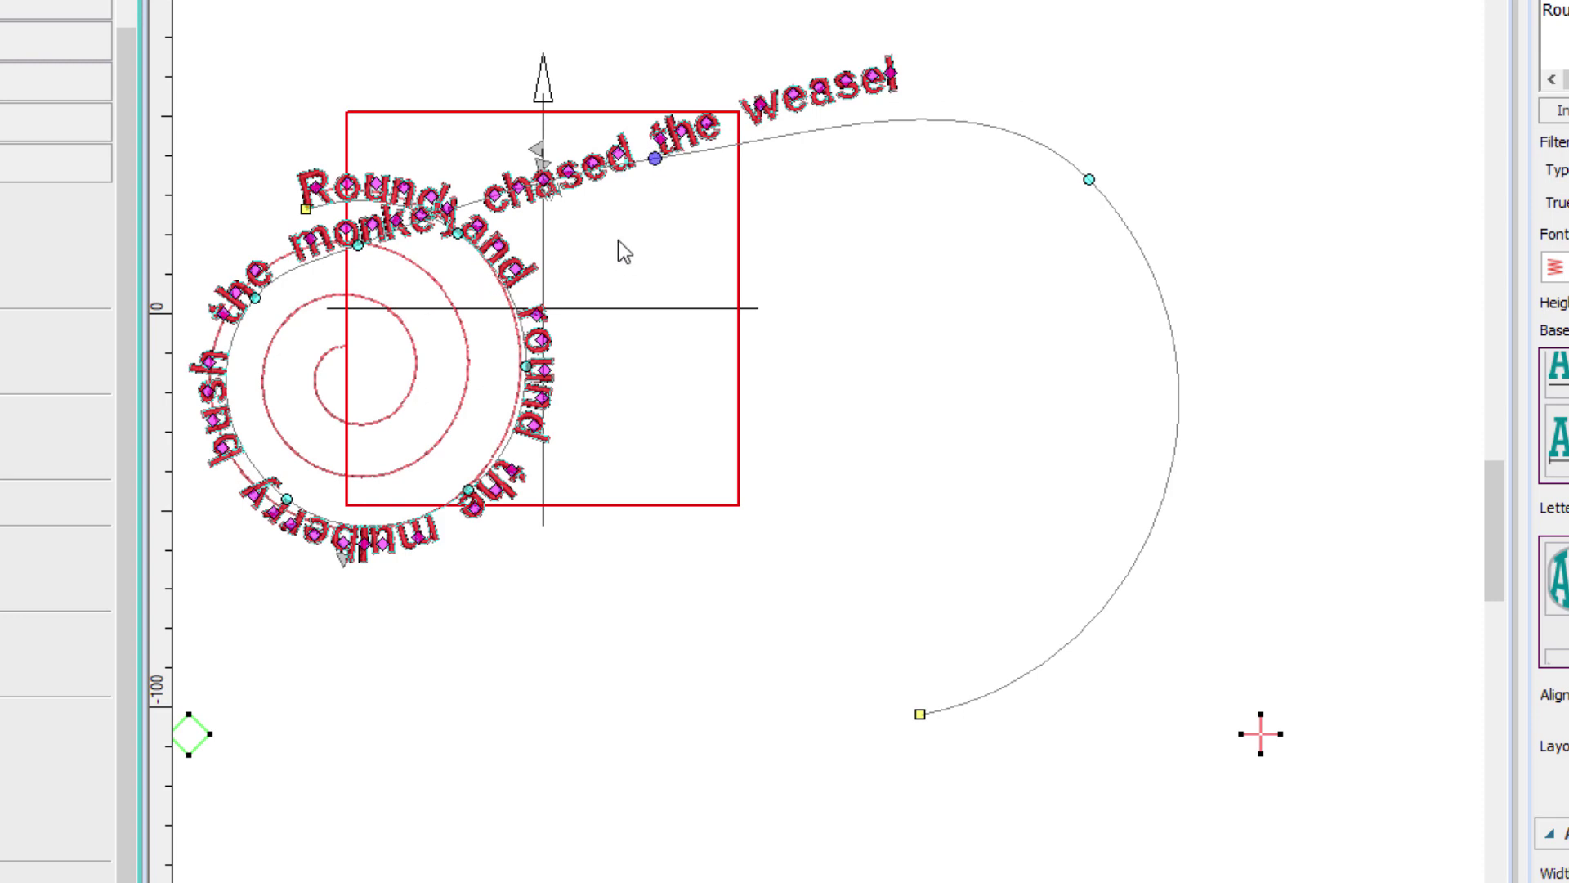
left_click_drag(652, 157, 454, 294)
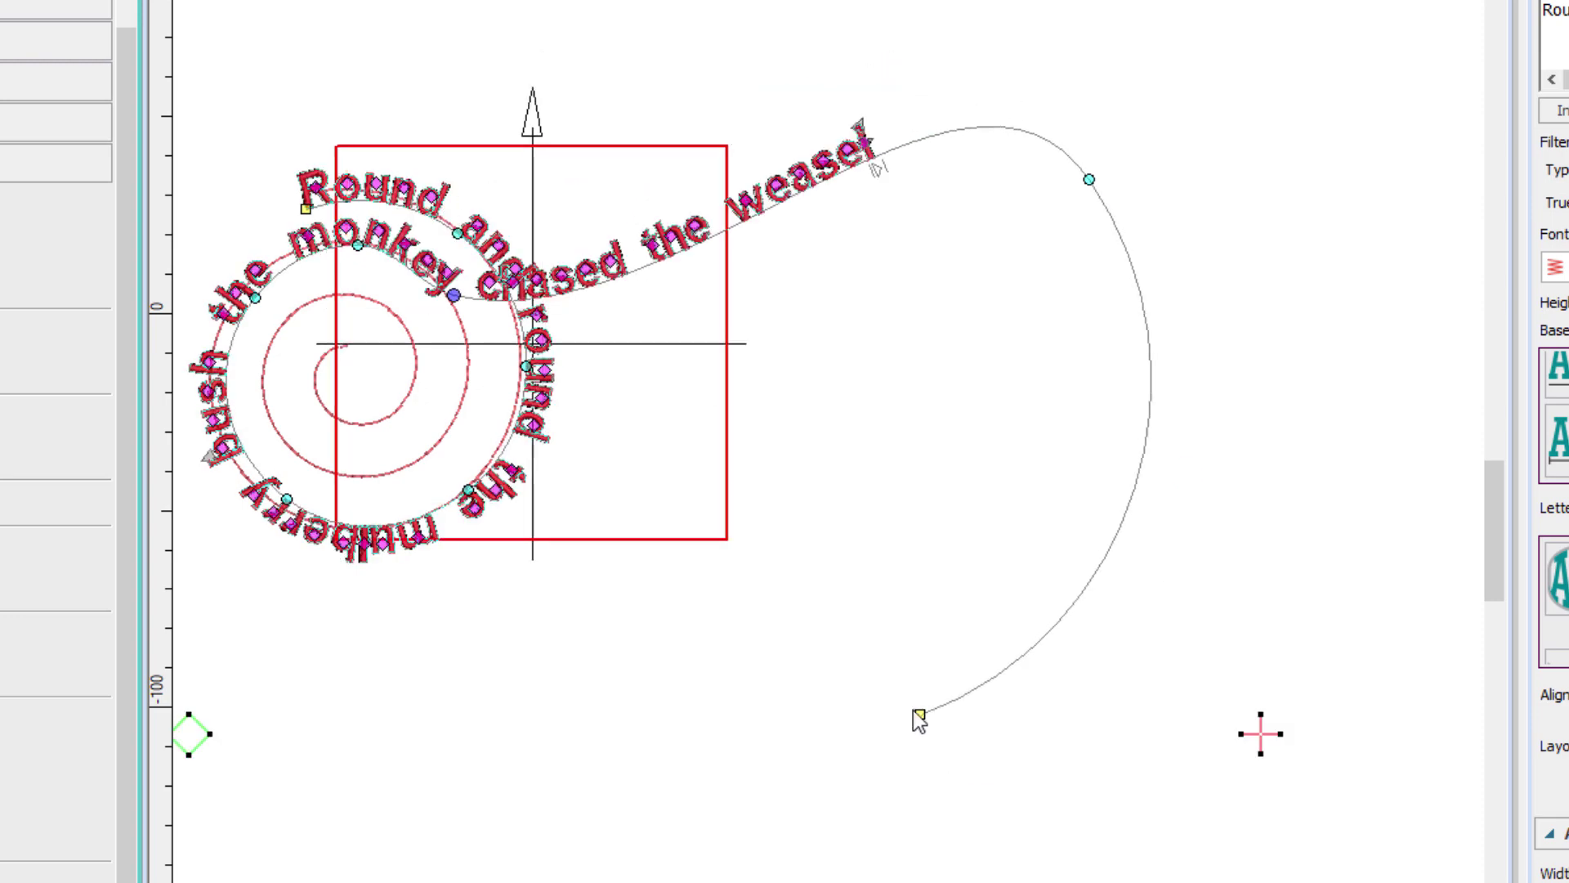
left_click_drag(918, 718, 273, 376)
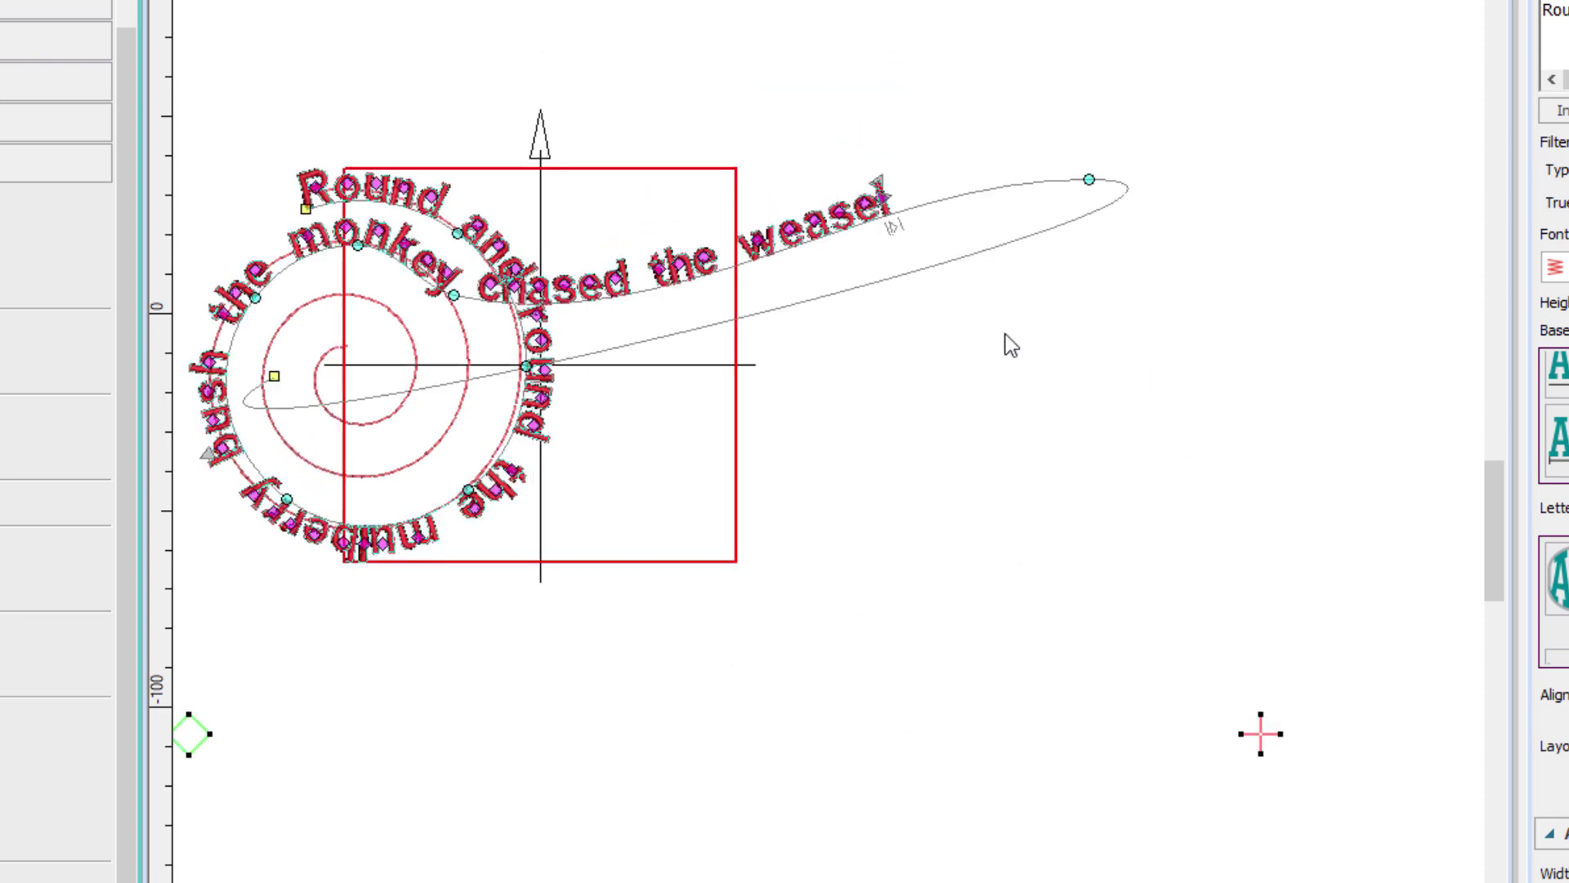
left_click_drag(1090, 180, 441, 420)
Move the baseline's end to the right side of the spiral's inner turn and add curve points on that turn's left side and top
key("b")
left_click_drag(651, 116, 245, 588)
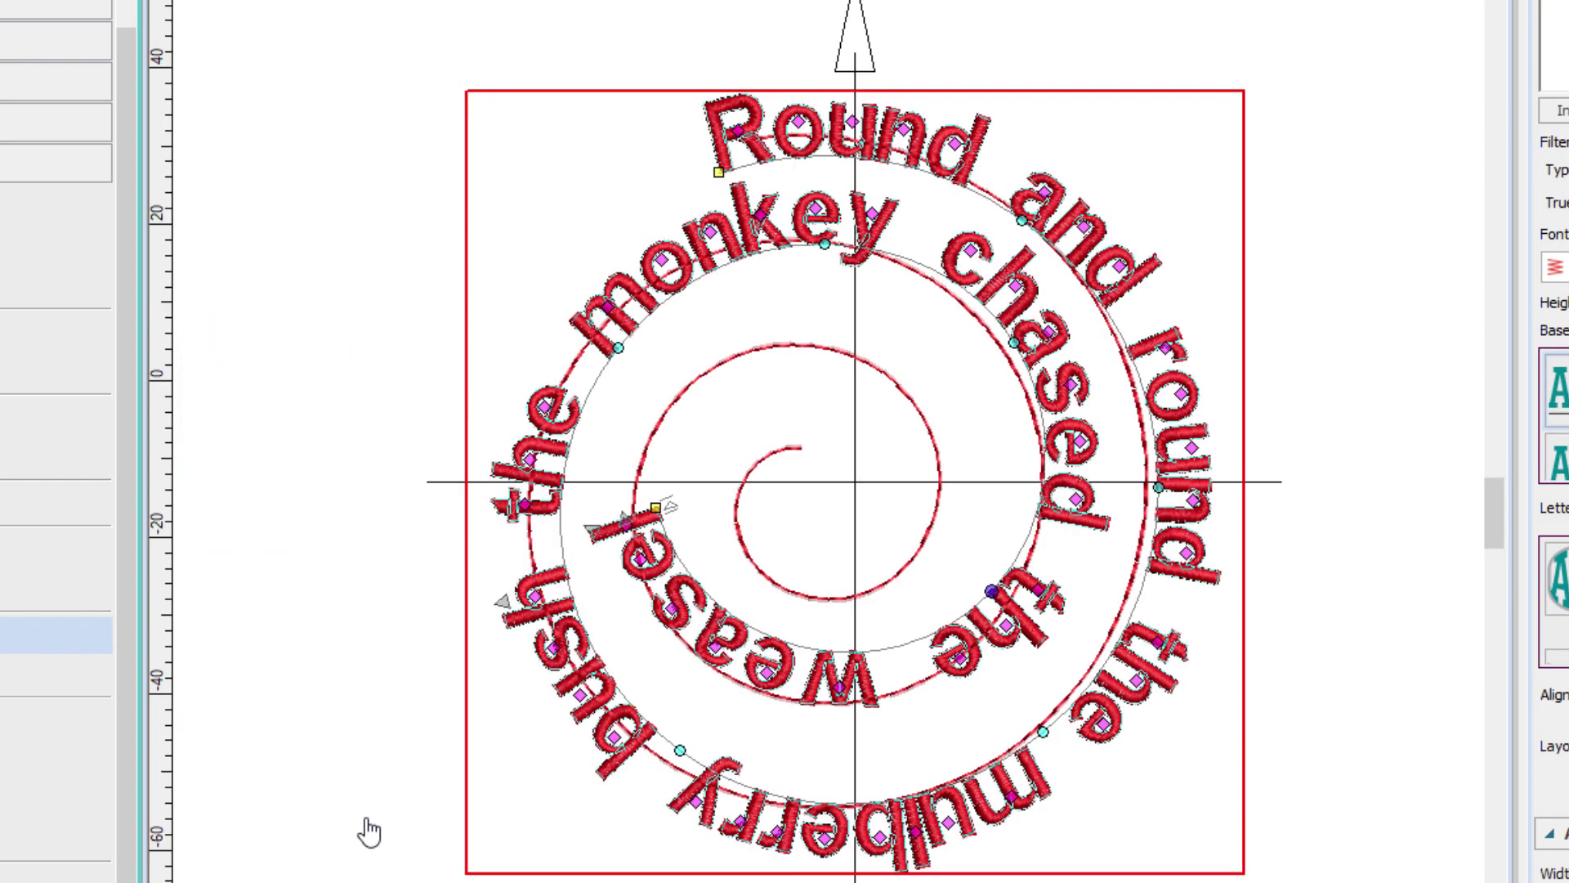
left_click_drag(657, 509, 929, 443)
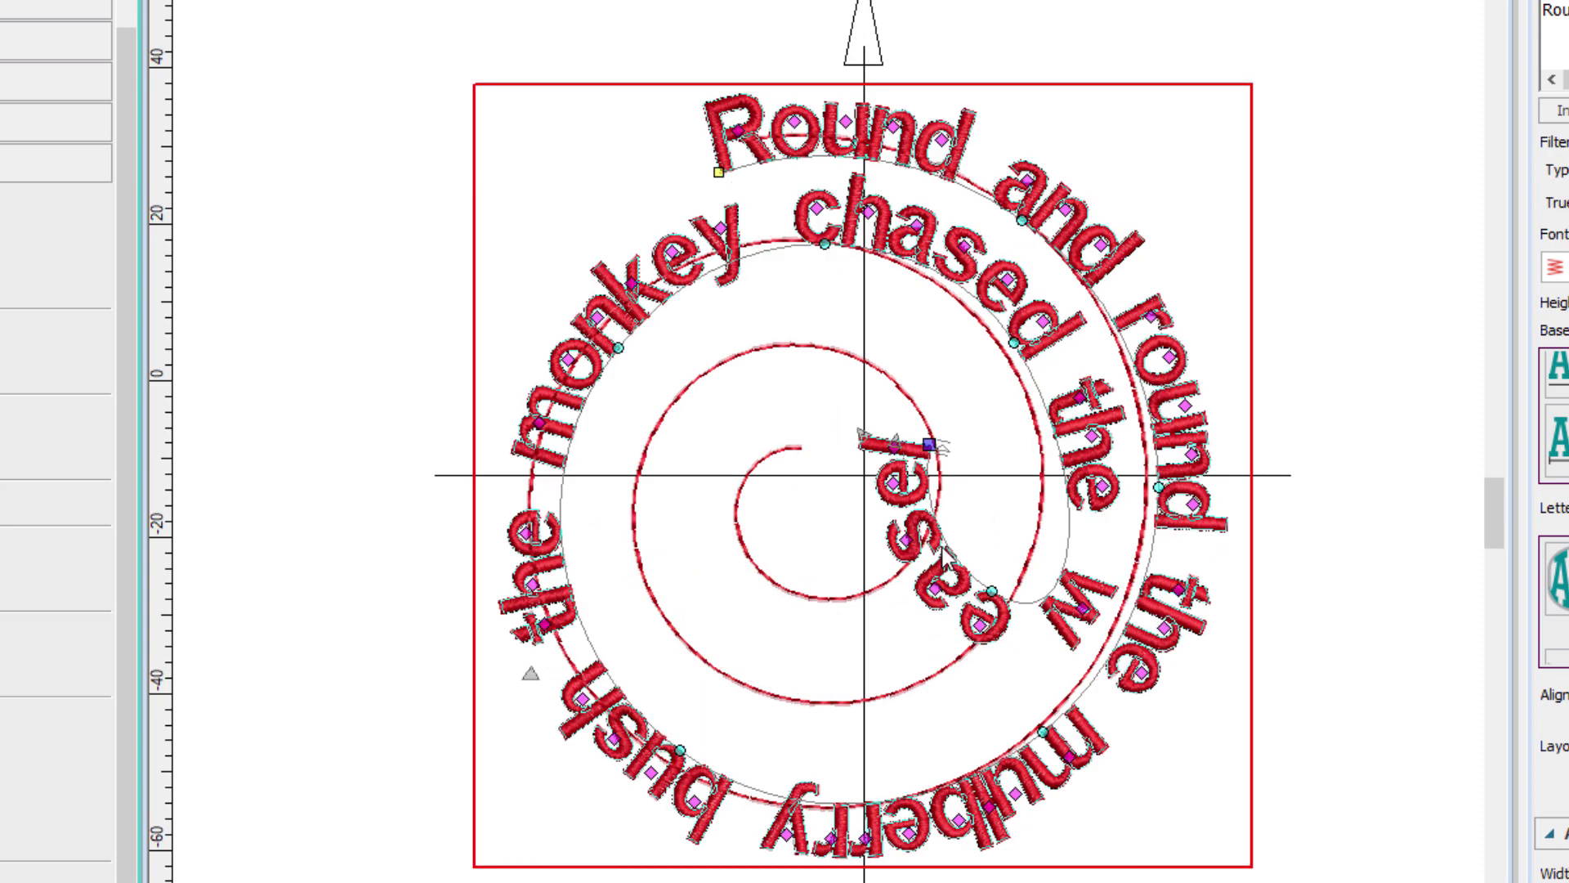
left_click(942, 530)
left_click_drag(942, 533, 630, 503)
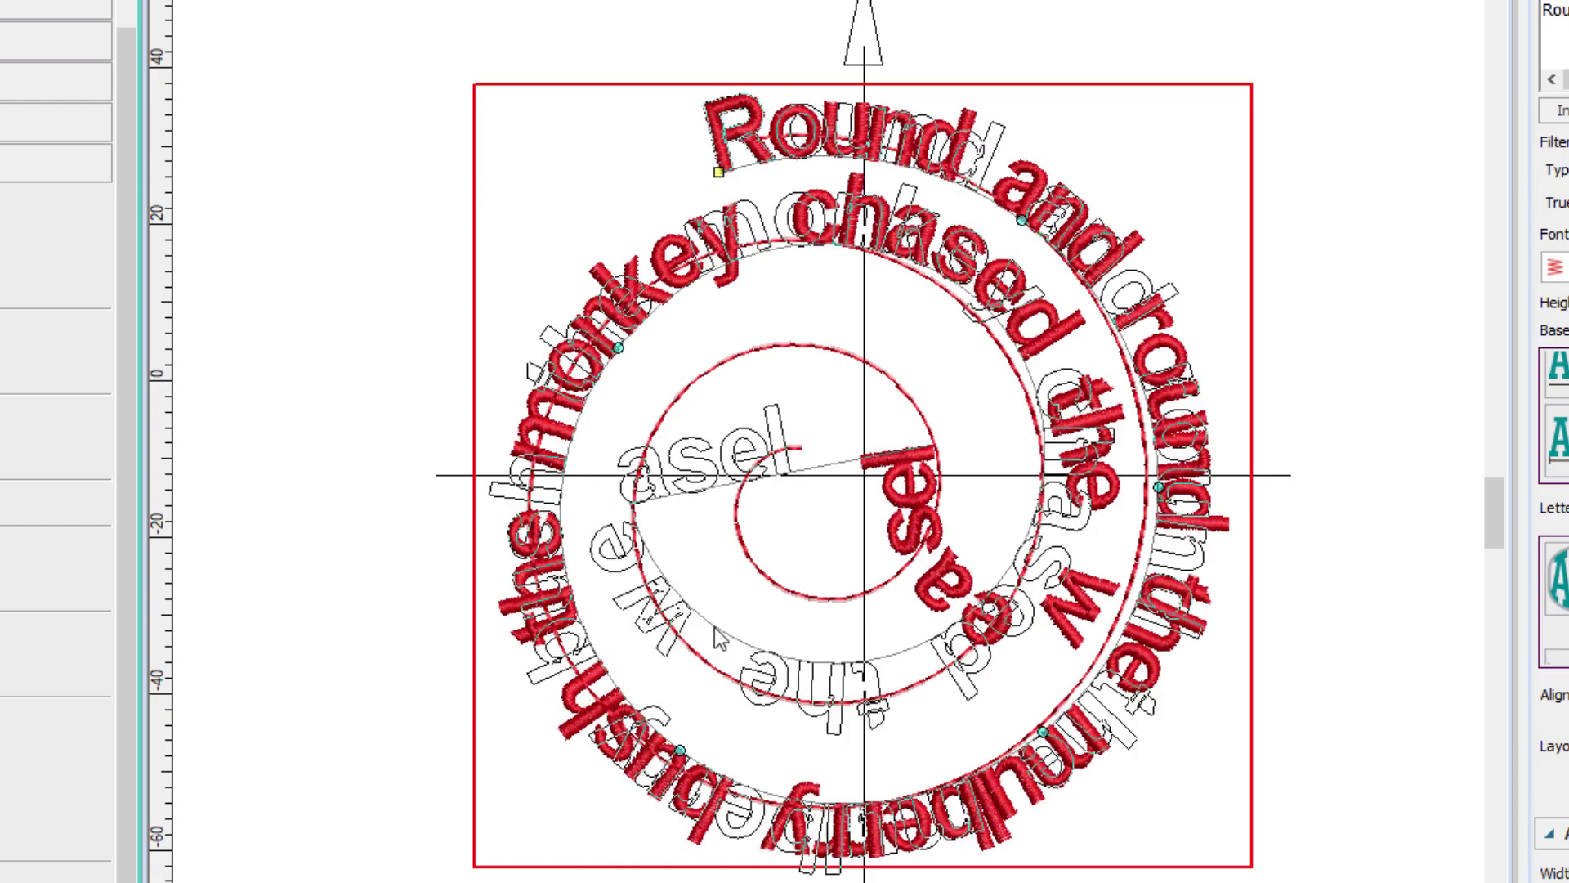
key("space")
right_click(792, 395)
left_click_drag(791, 396, 800, 349)
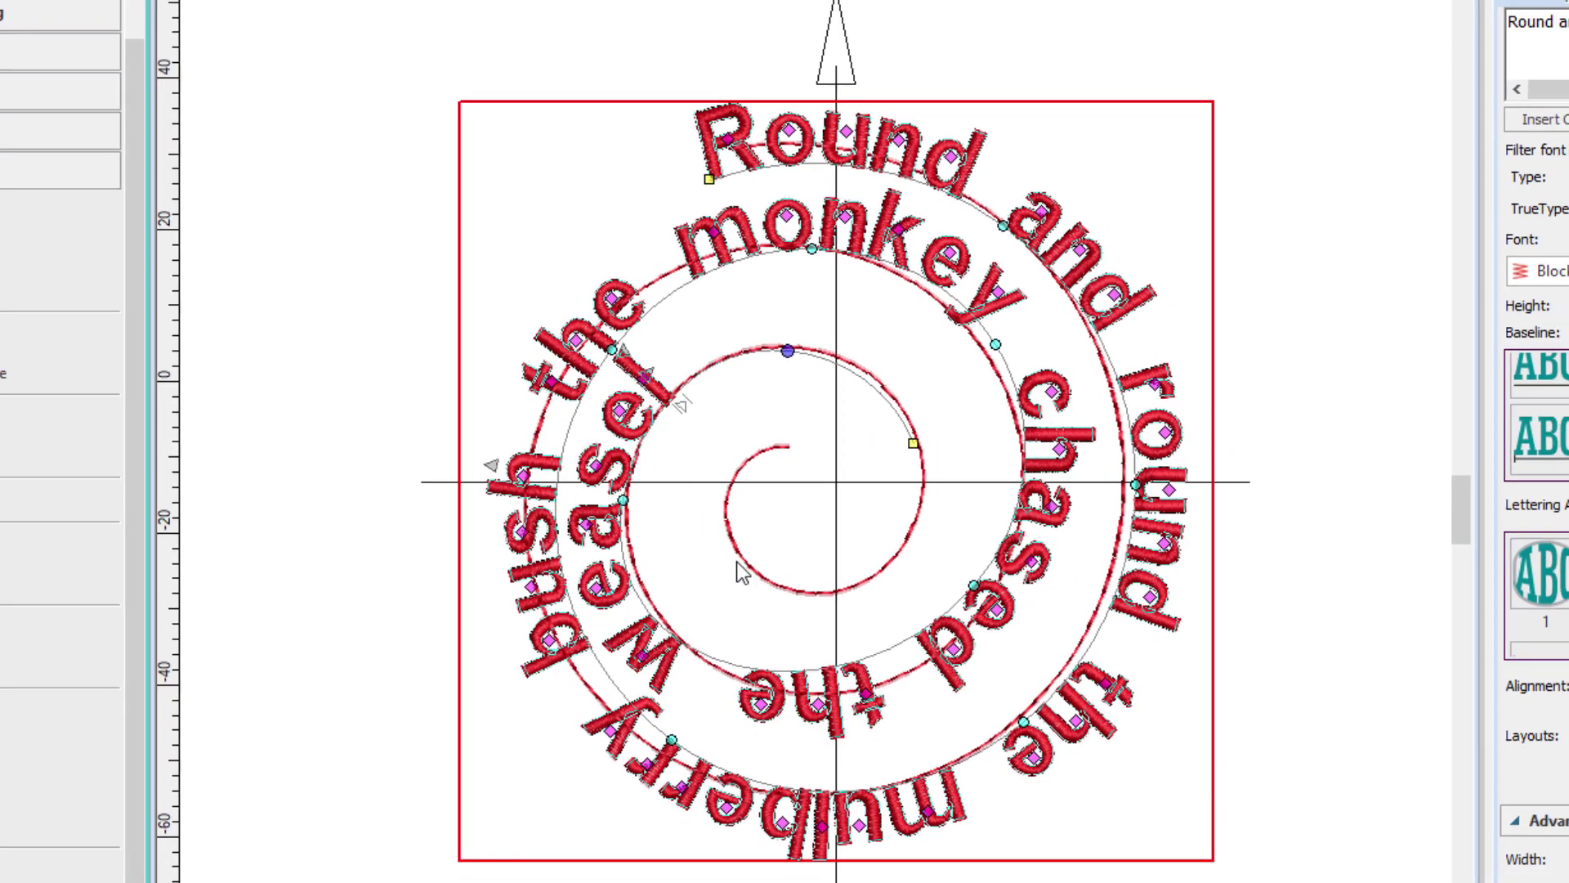
left_click_drag(974, 585, 963, 638)
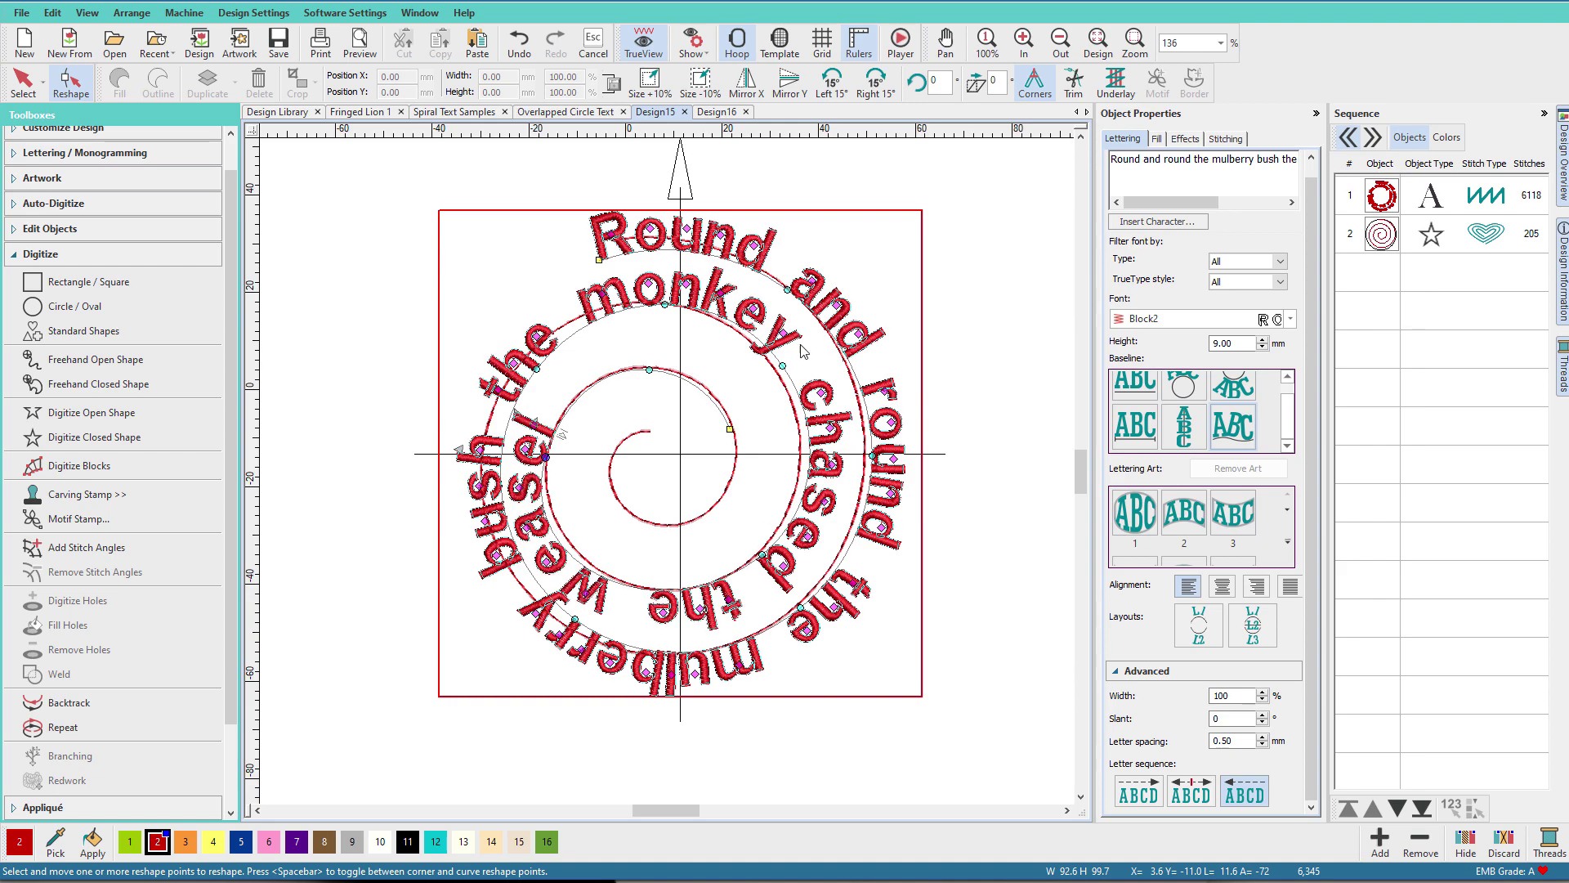
Fine-tune the baseline's existing points and start onto the spiral line, and add a curve point at the lower left of the second turn
left_click_drag(775, 367, 773, 366)
left_click(758, 557)
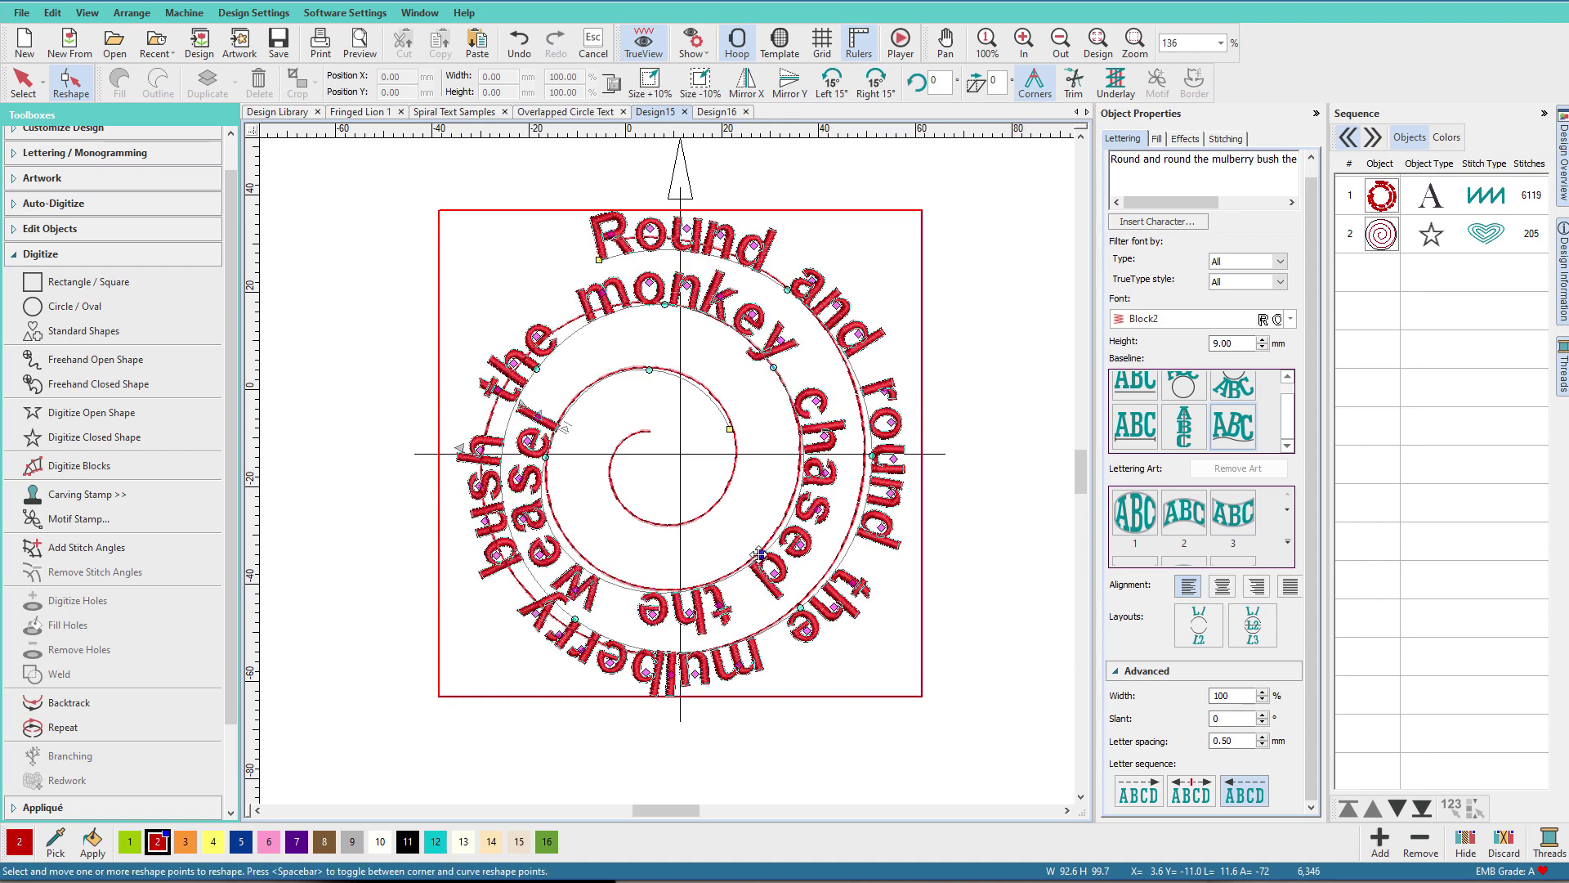
left_click_drag(533, 368, 521, 360)
left_click(575, 626)
left_click_drag(575, 626, 573, 629)
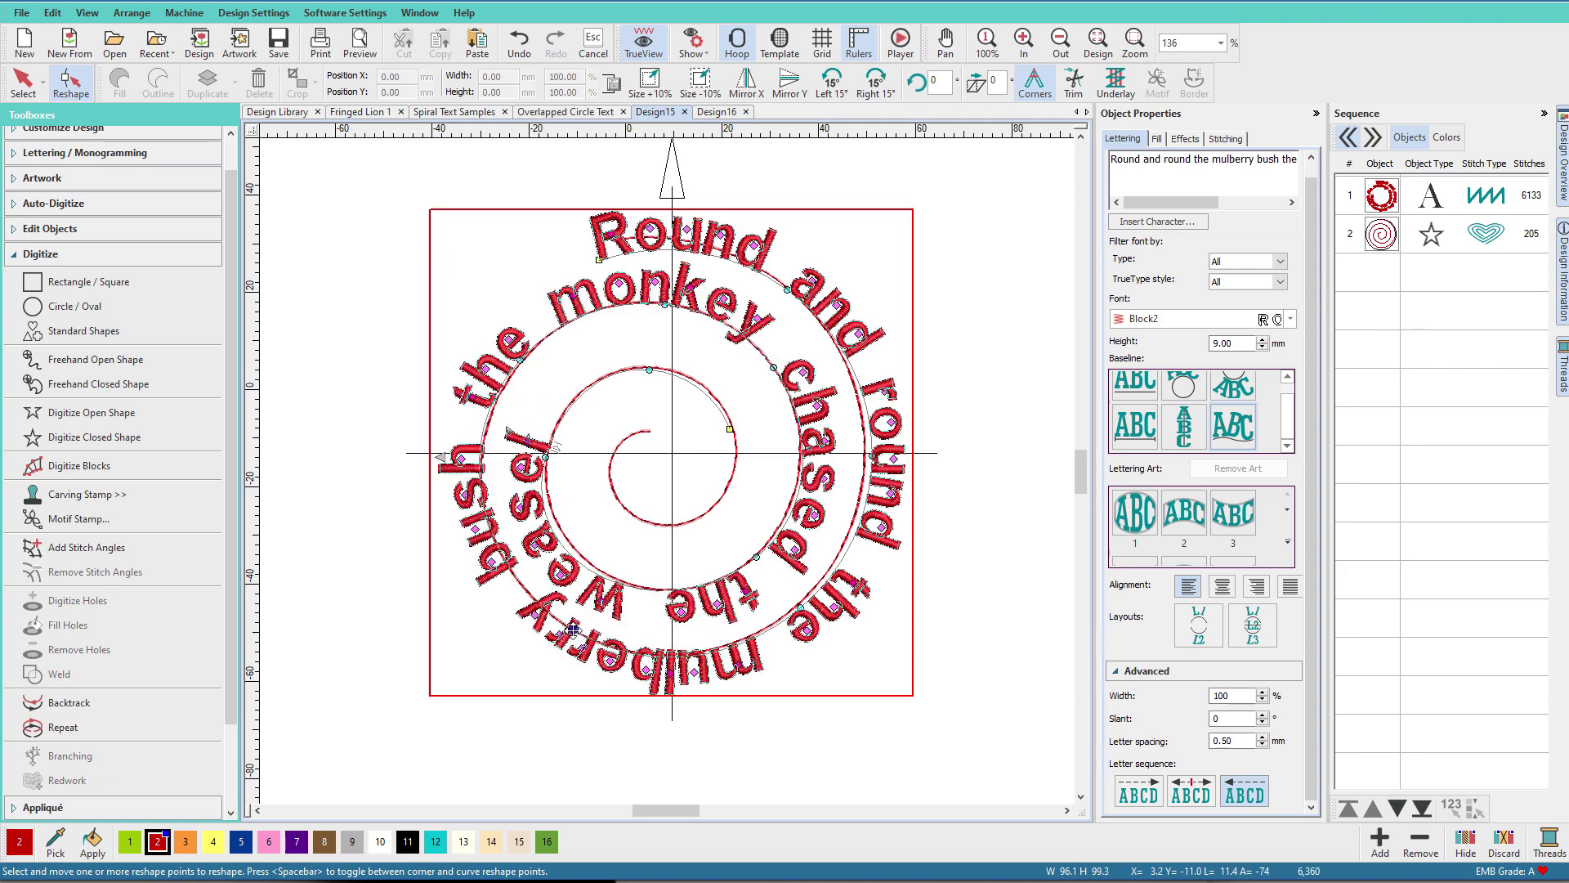
left_click_drag(801, 607, 791, 604)
left_click_drag(872, 455, 863, 455)
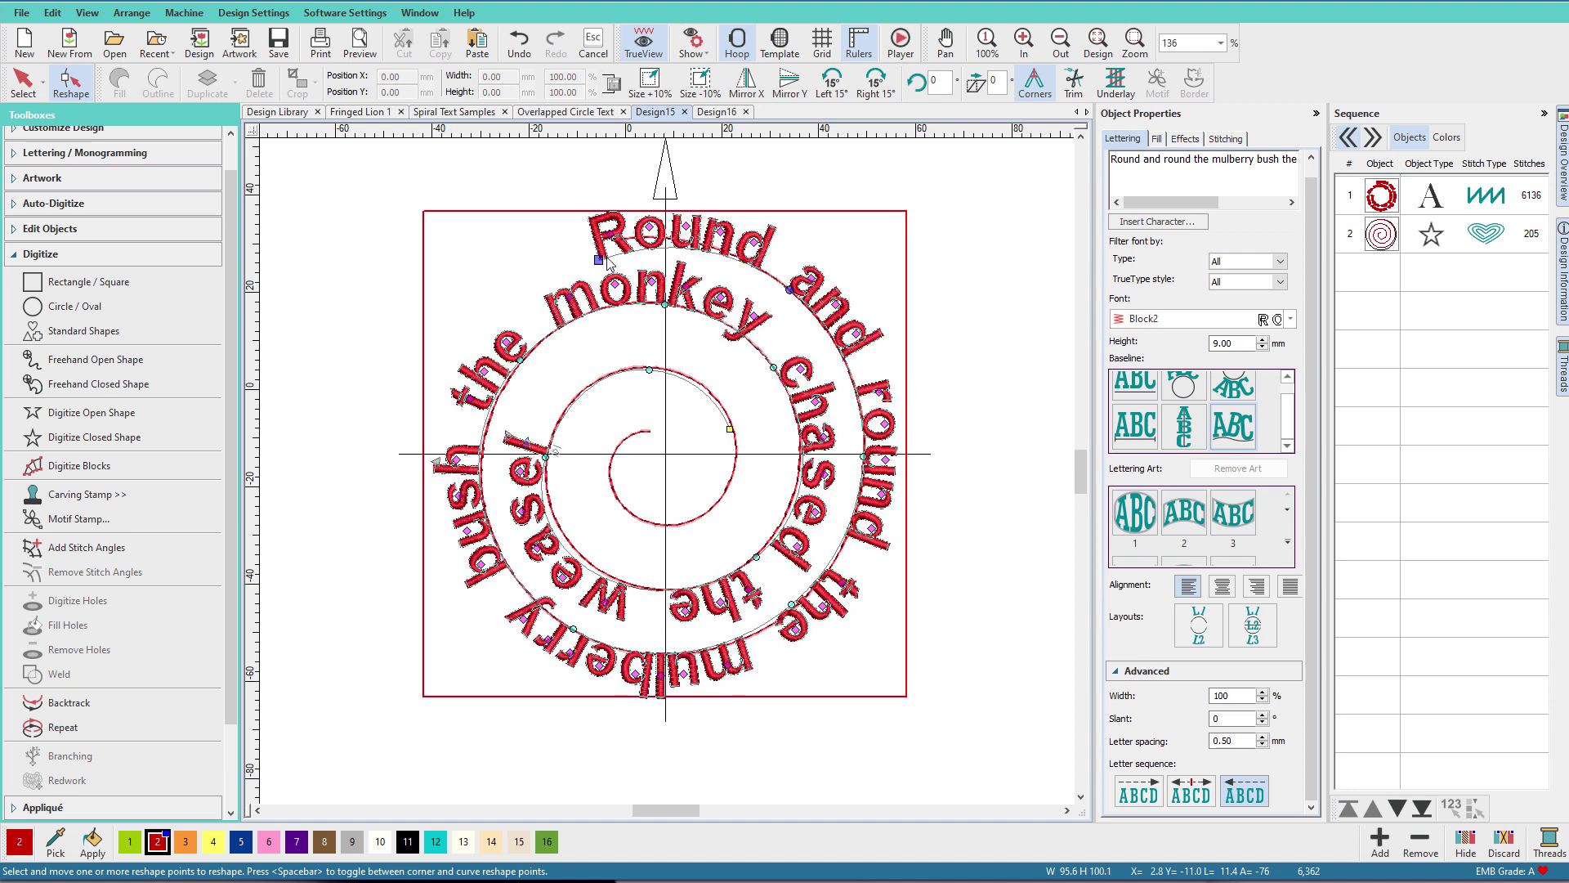
left_click_drag(606, 261, 606, 244)
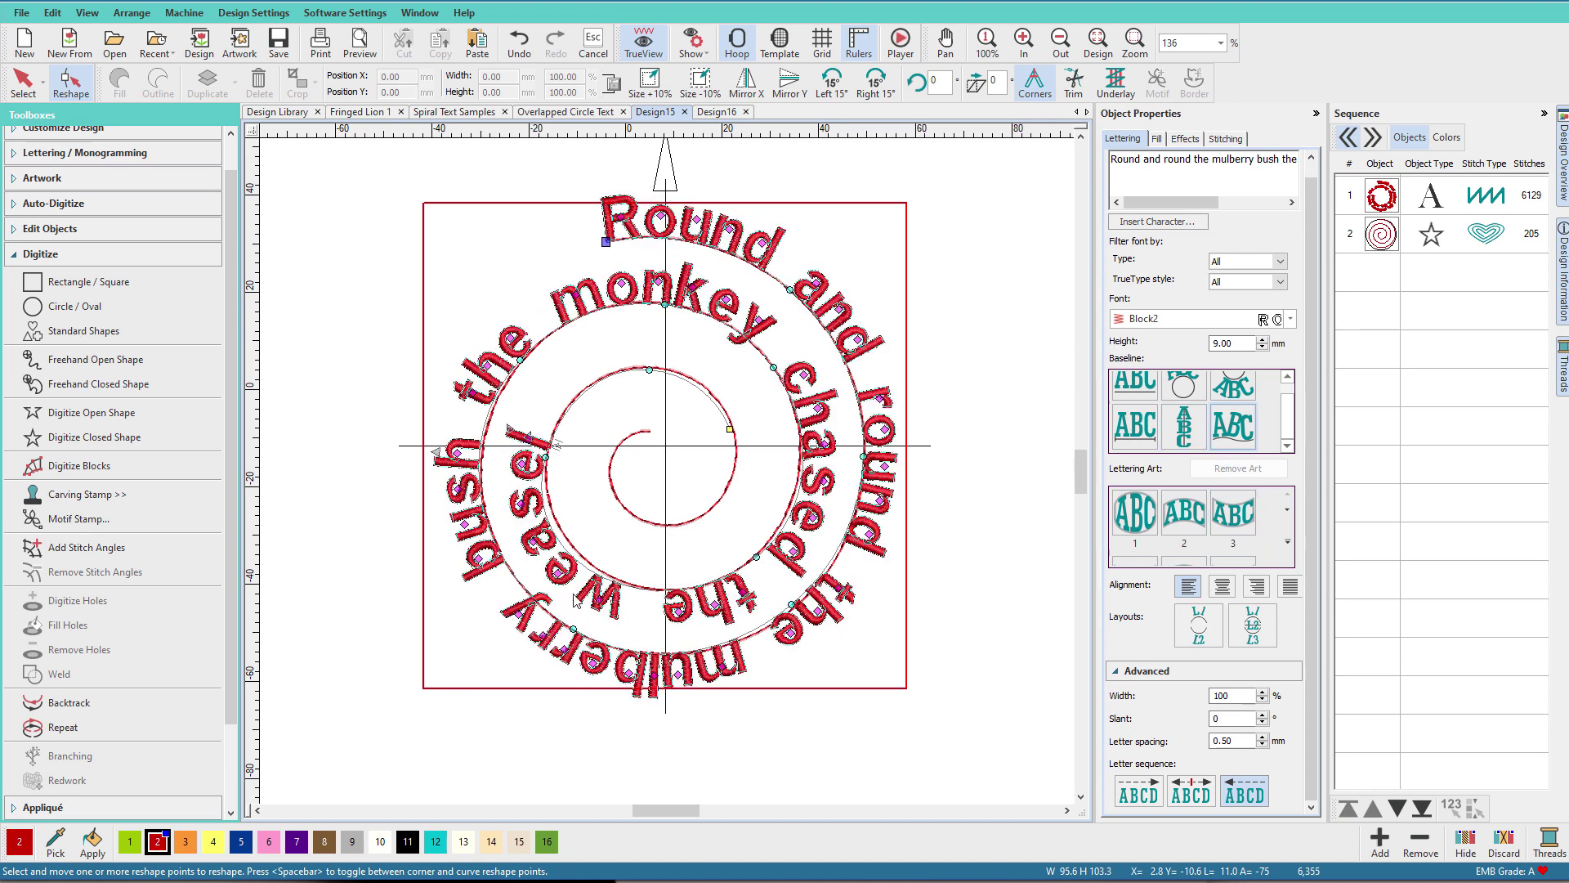
right_click(578, 561)
left_click_drag(577, 559, 582, 550)
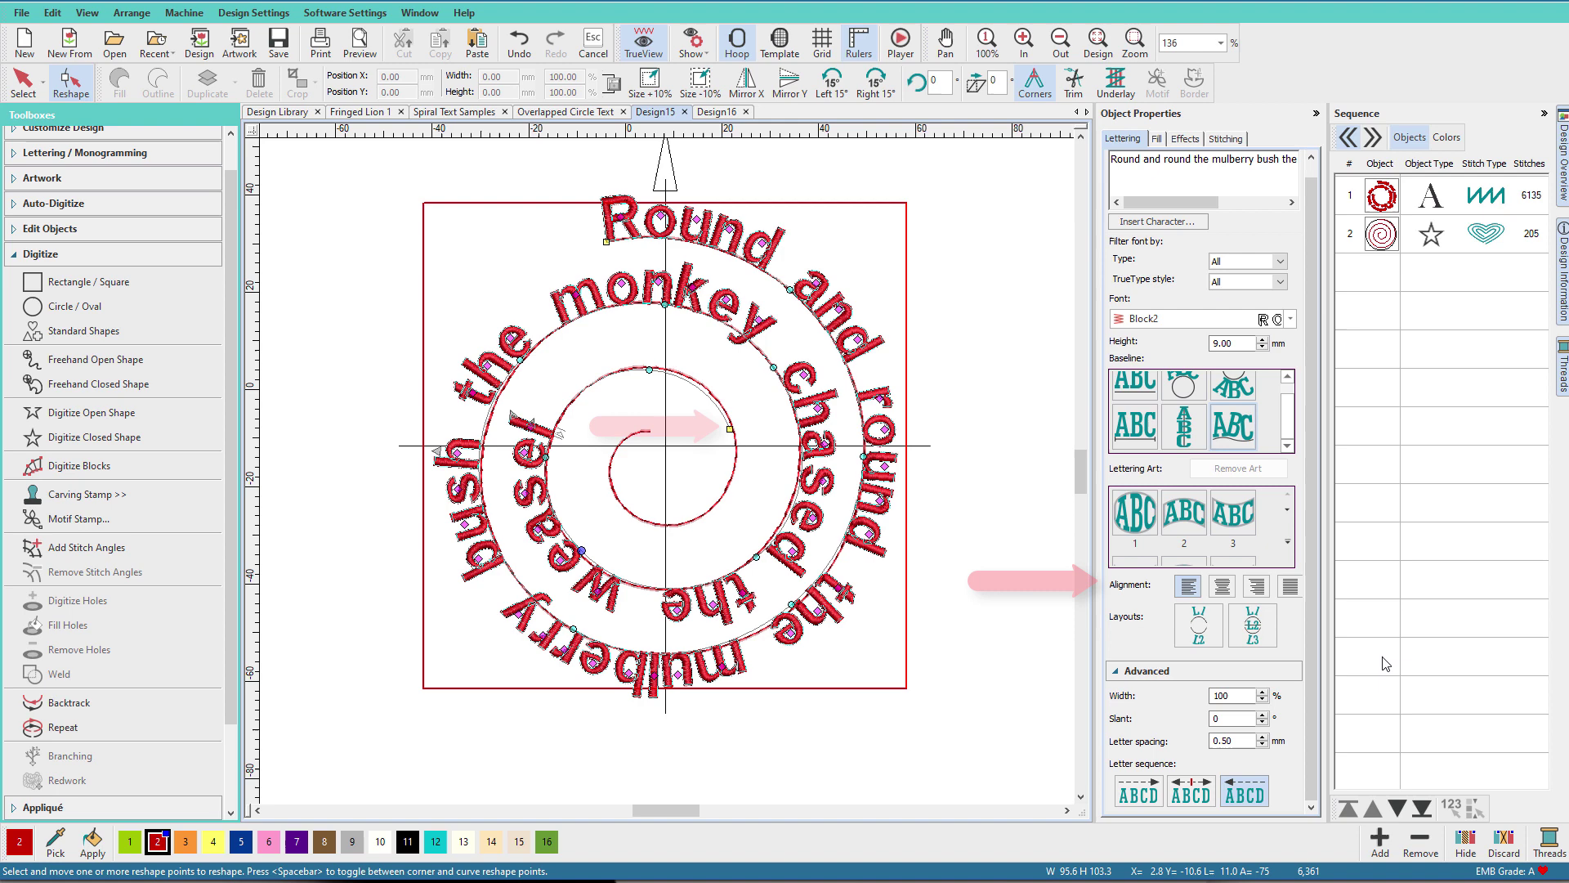
Try right, center and full justification on the spiral lettering
left_click(1255, 588)
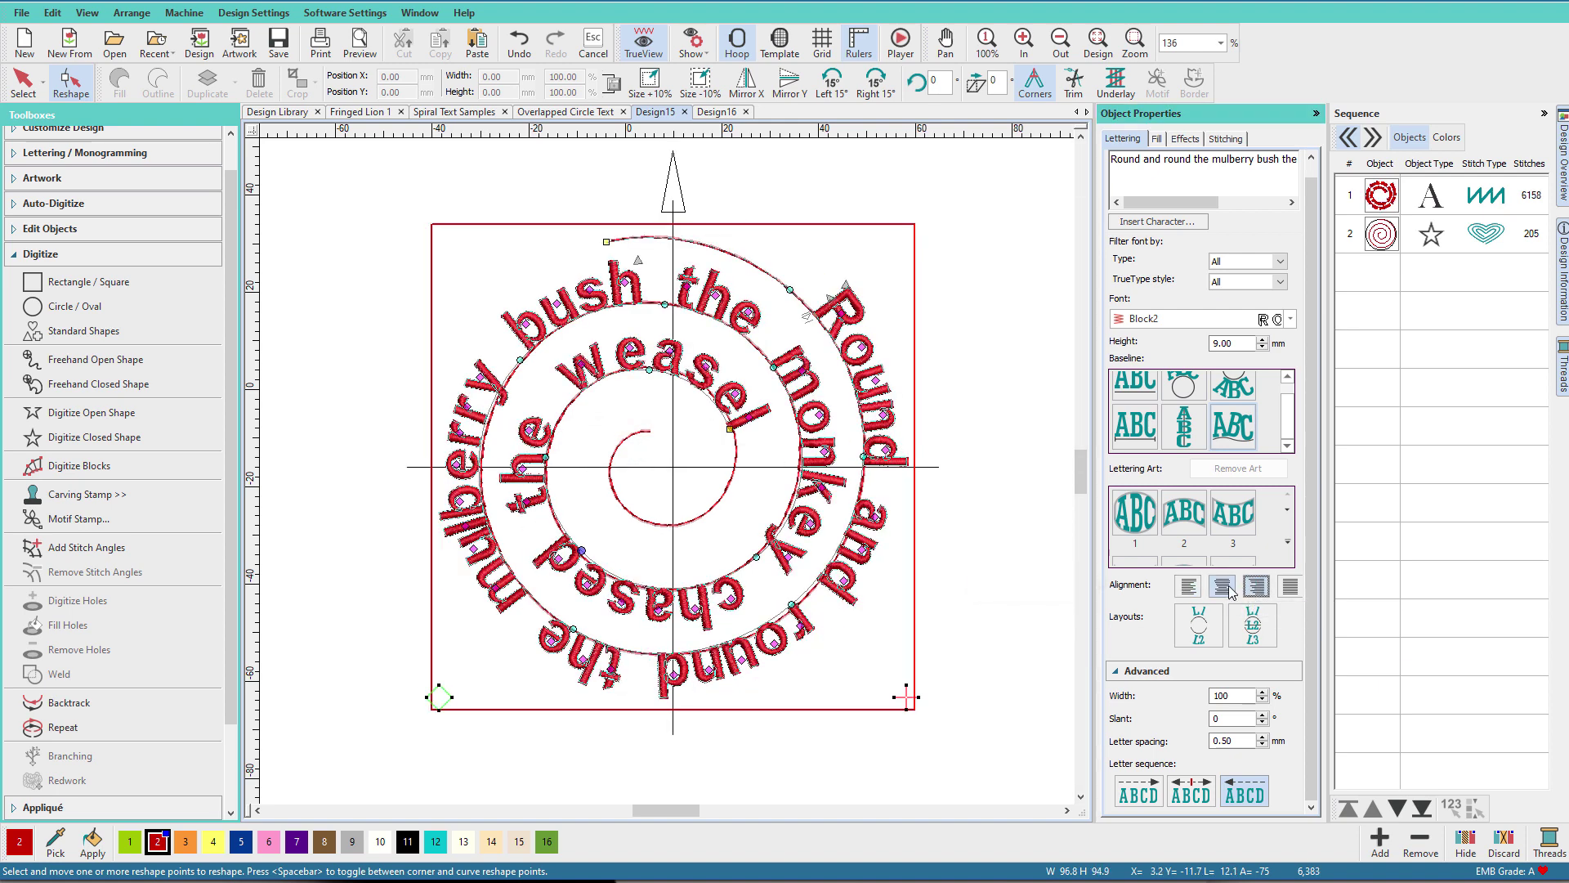
left_click(1223, 587)
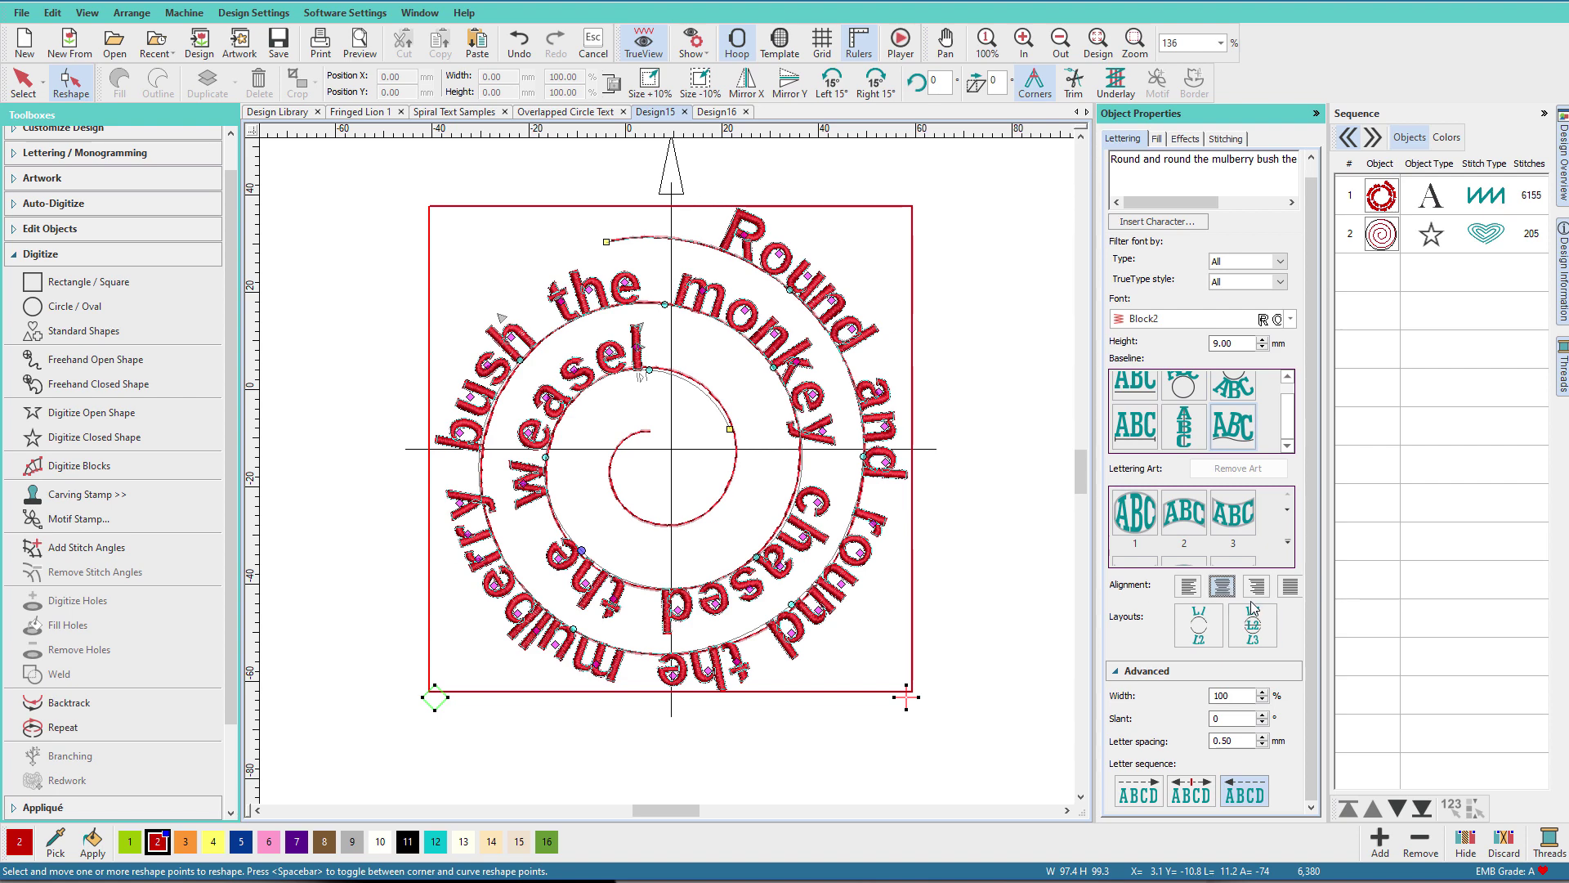
left_click(1290, 588)
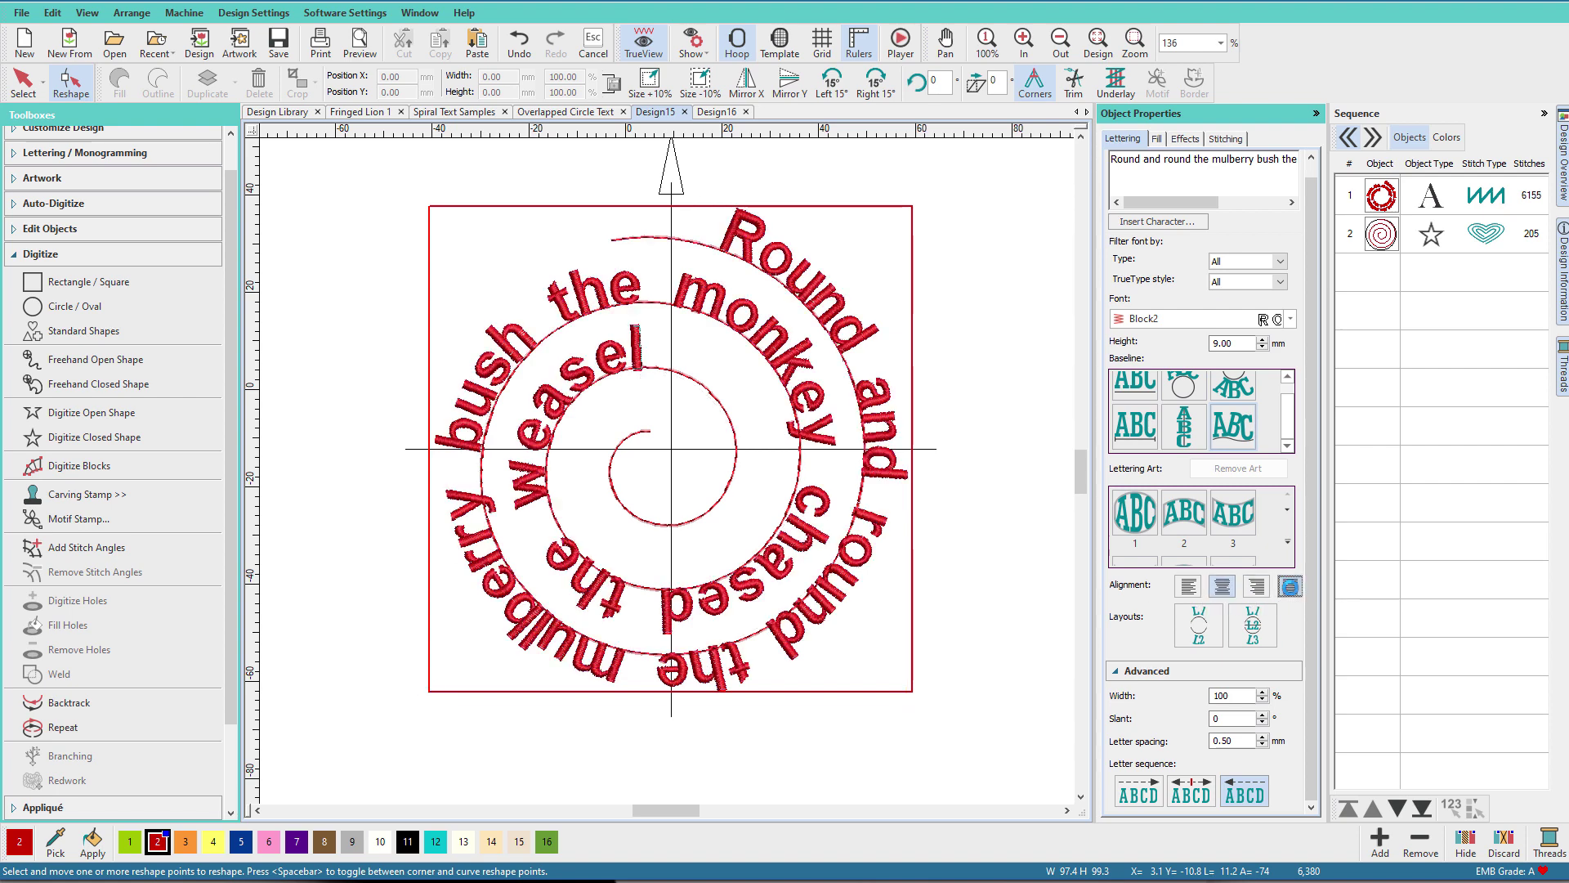
Right-justify the lettering and set its letter spacing to 0.60 mm
left_click(1262, 591)
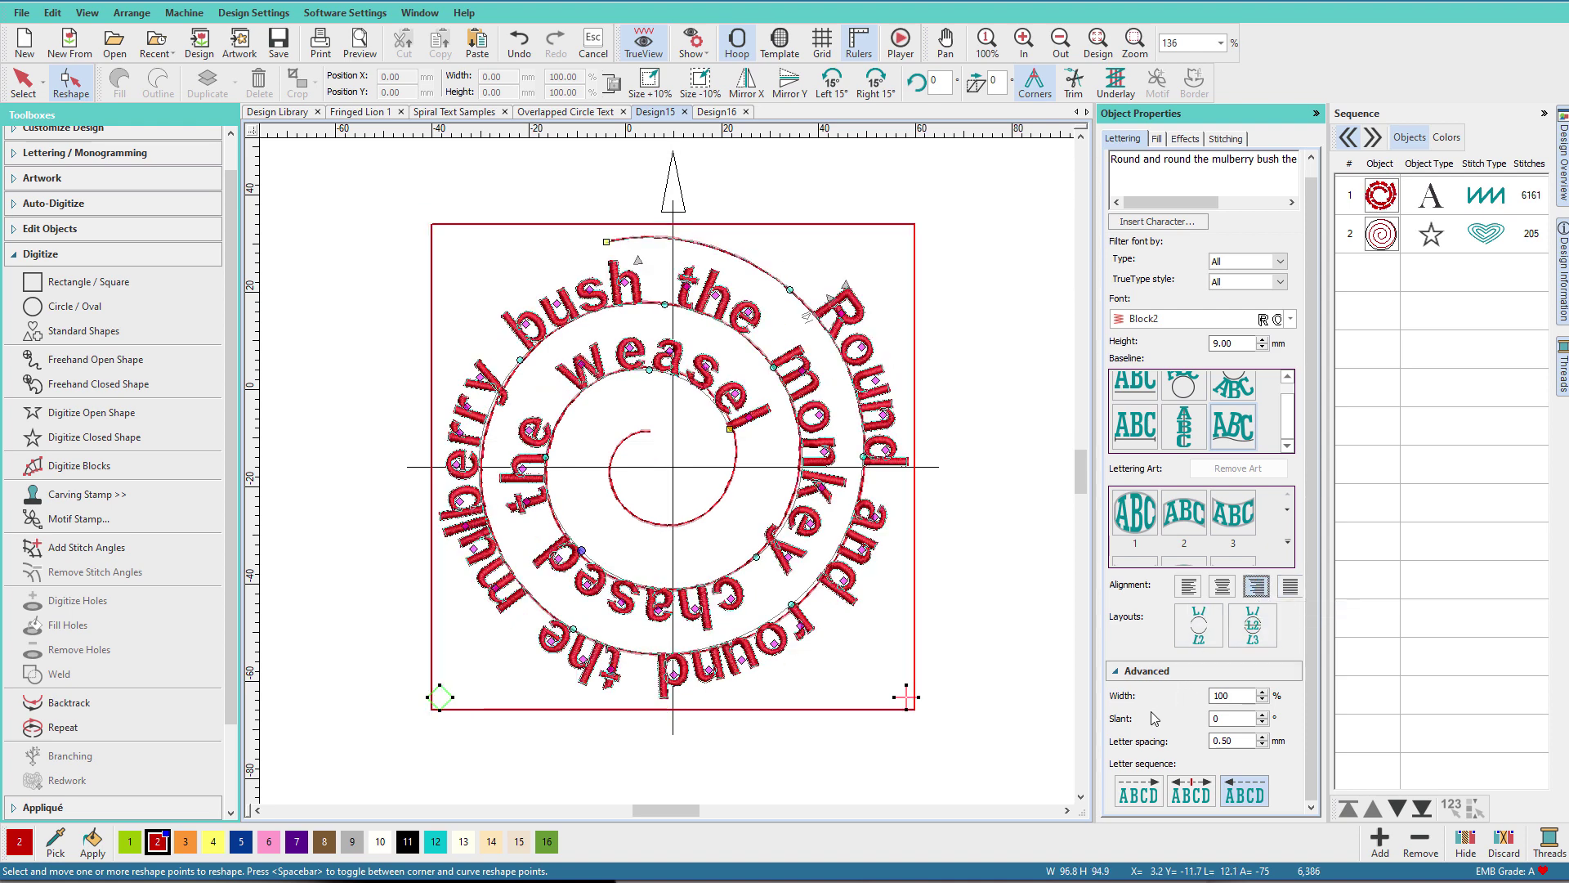
double_click(1231, 740)
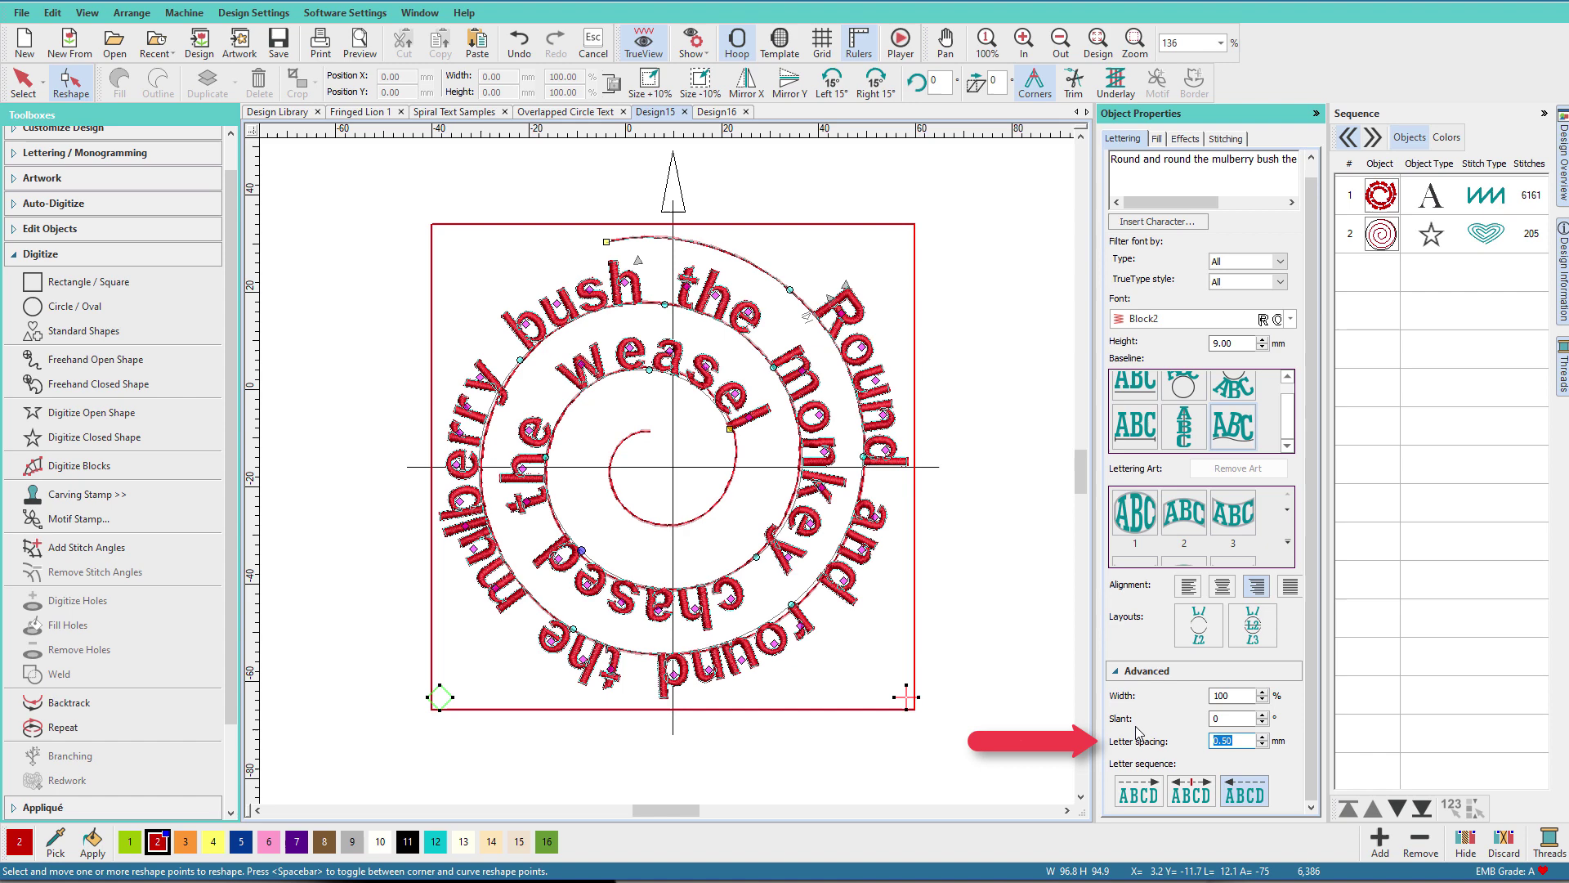
type("0.60")
key("Return")
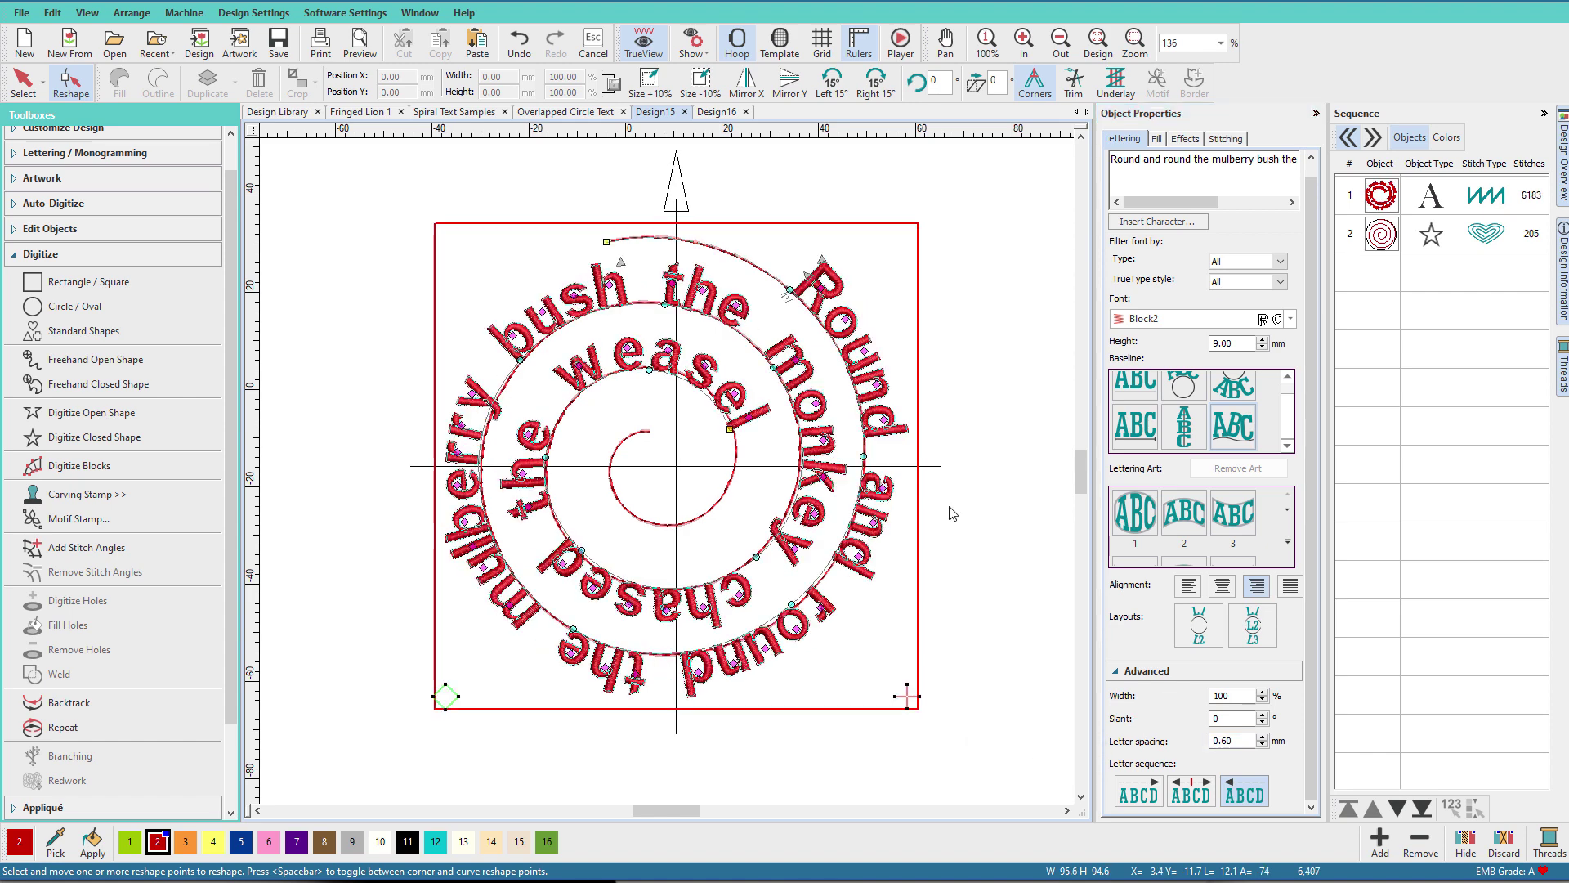
Hide the ripple-filled spiral guide so only the lettering is displayed
left_click(1381, 237)
right_click(1381, 239)
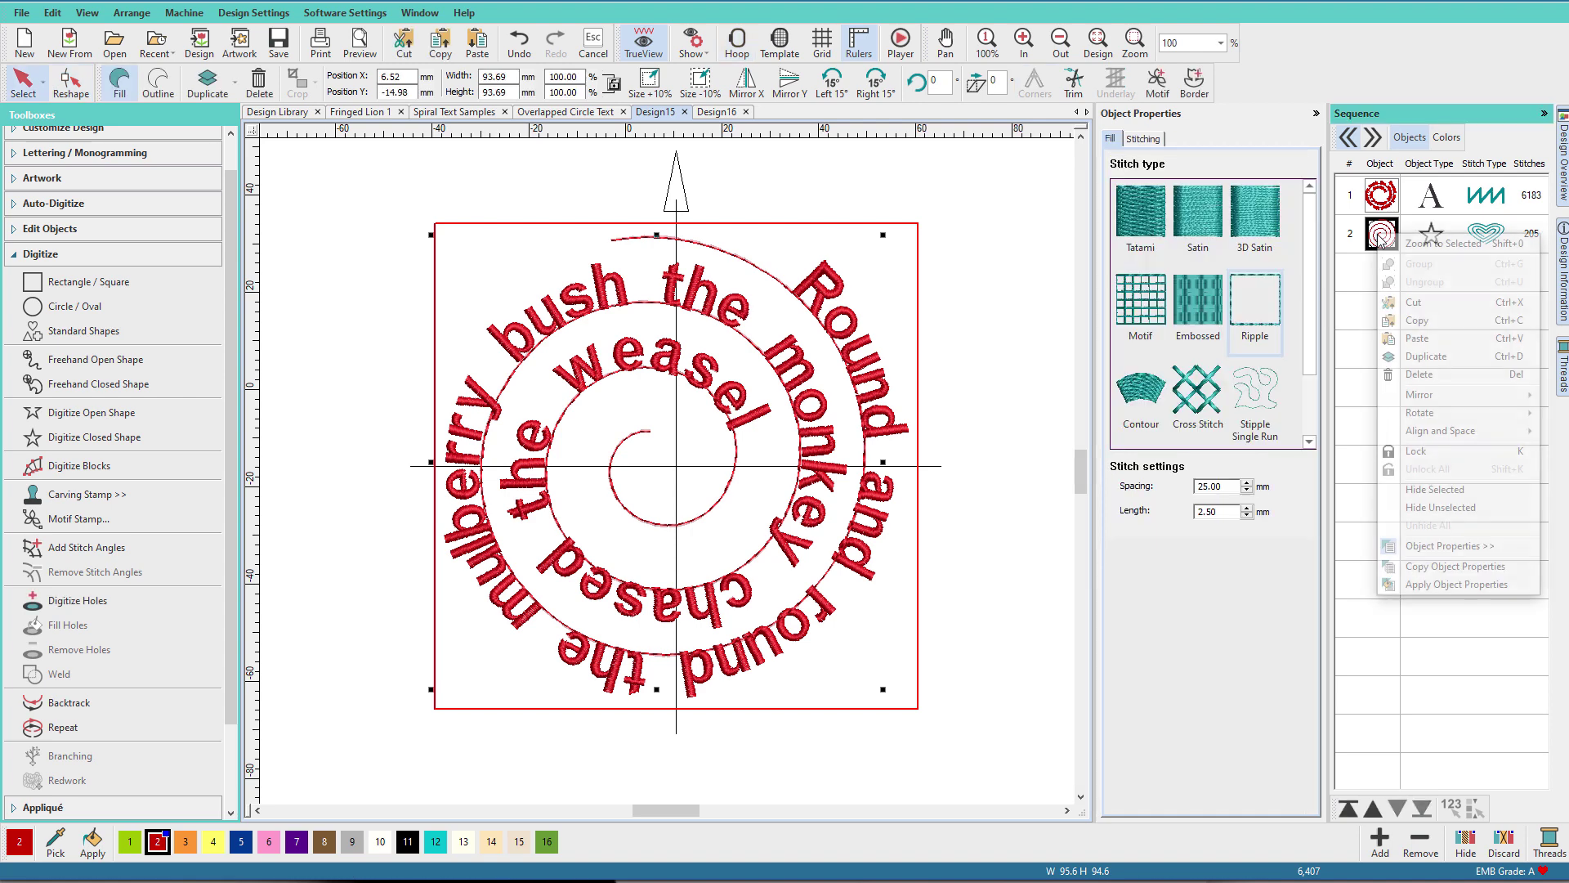
left_click(1402, 490)
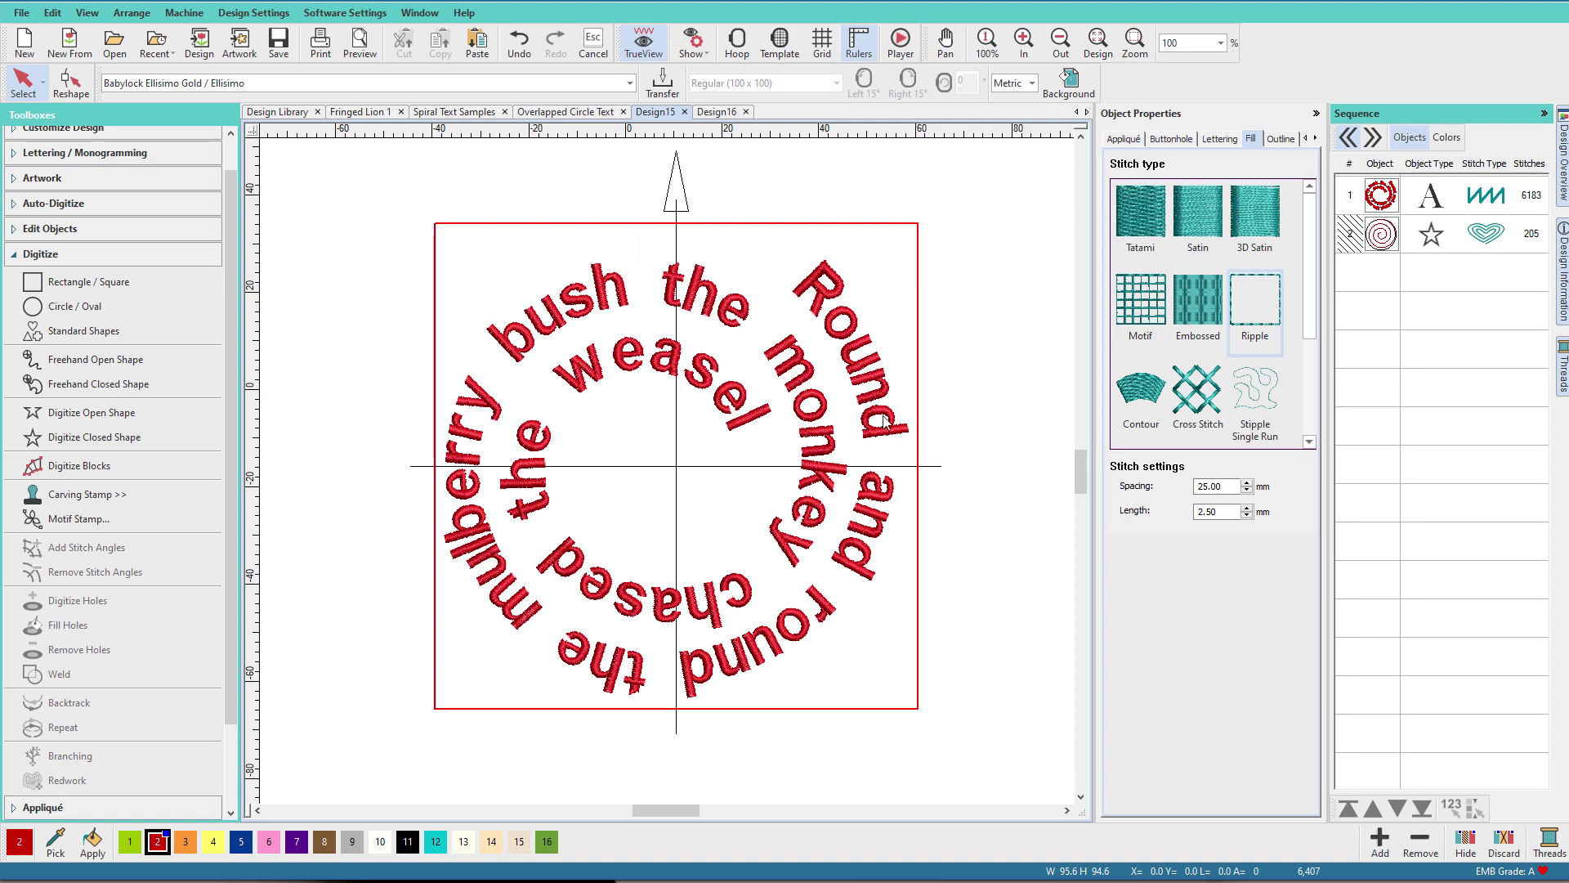
Rotate the spiral lettering counterclockwise so its first word starts at the upper left of the design, and deselect it
left_click(887, 441)
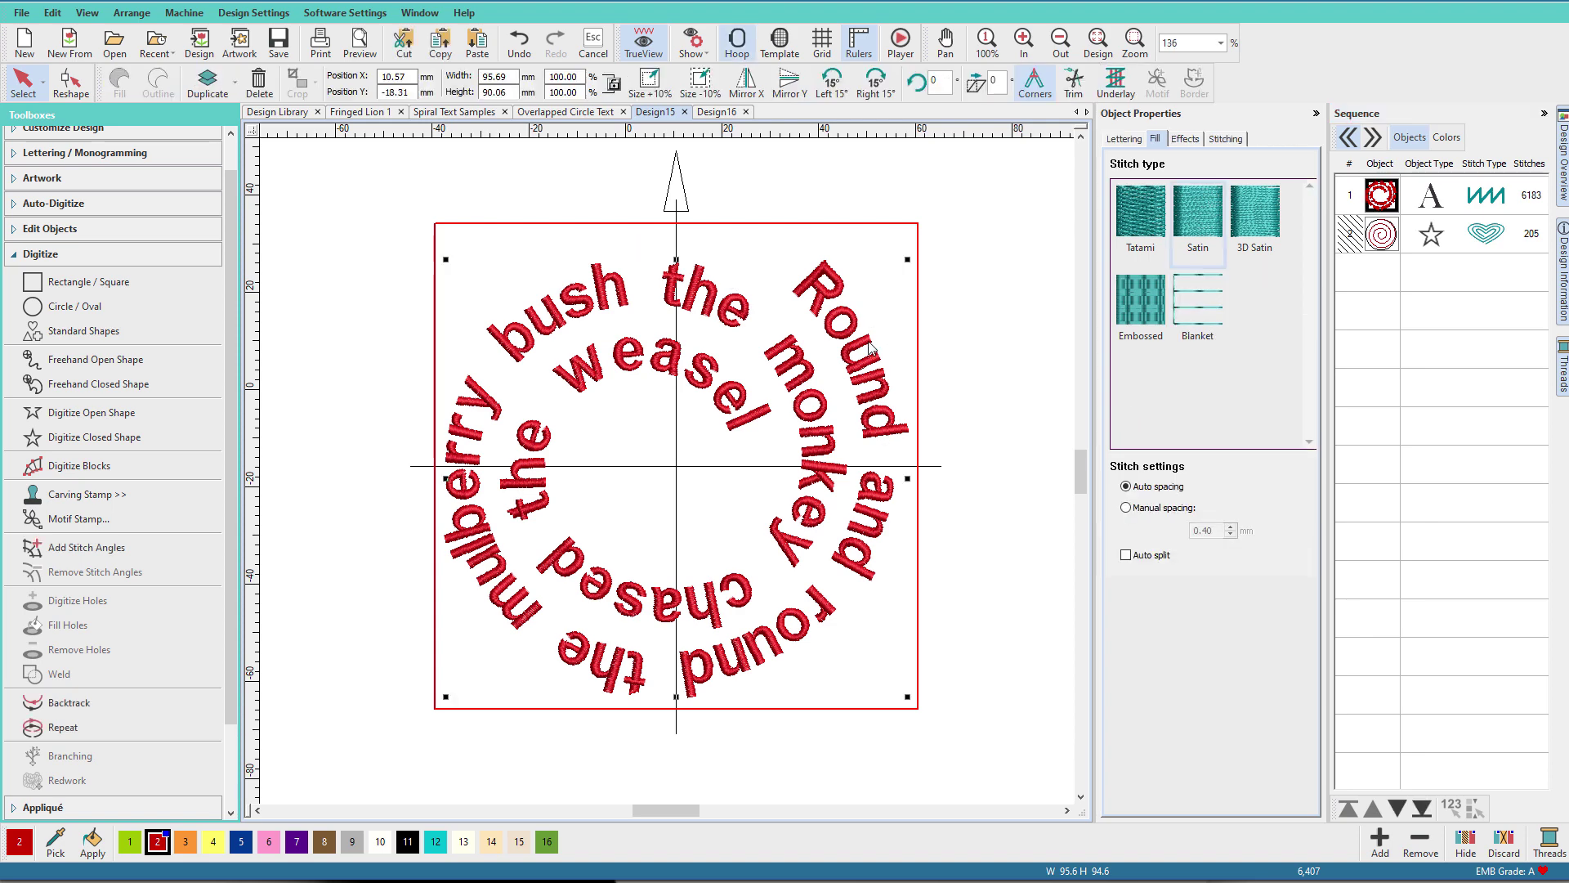
left_click_drag(907, 259, 463, 199)
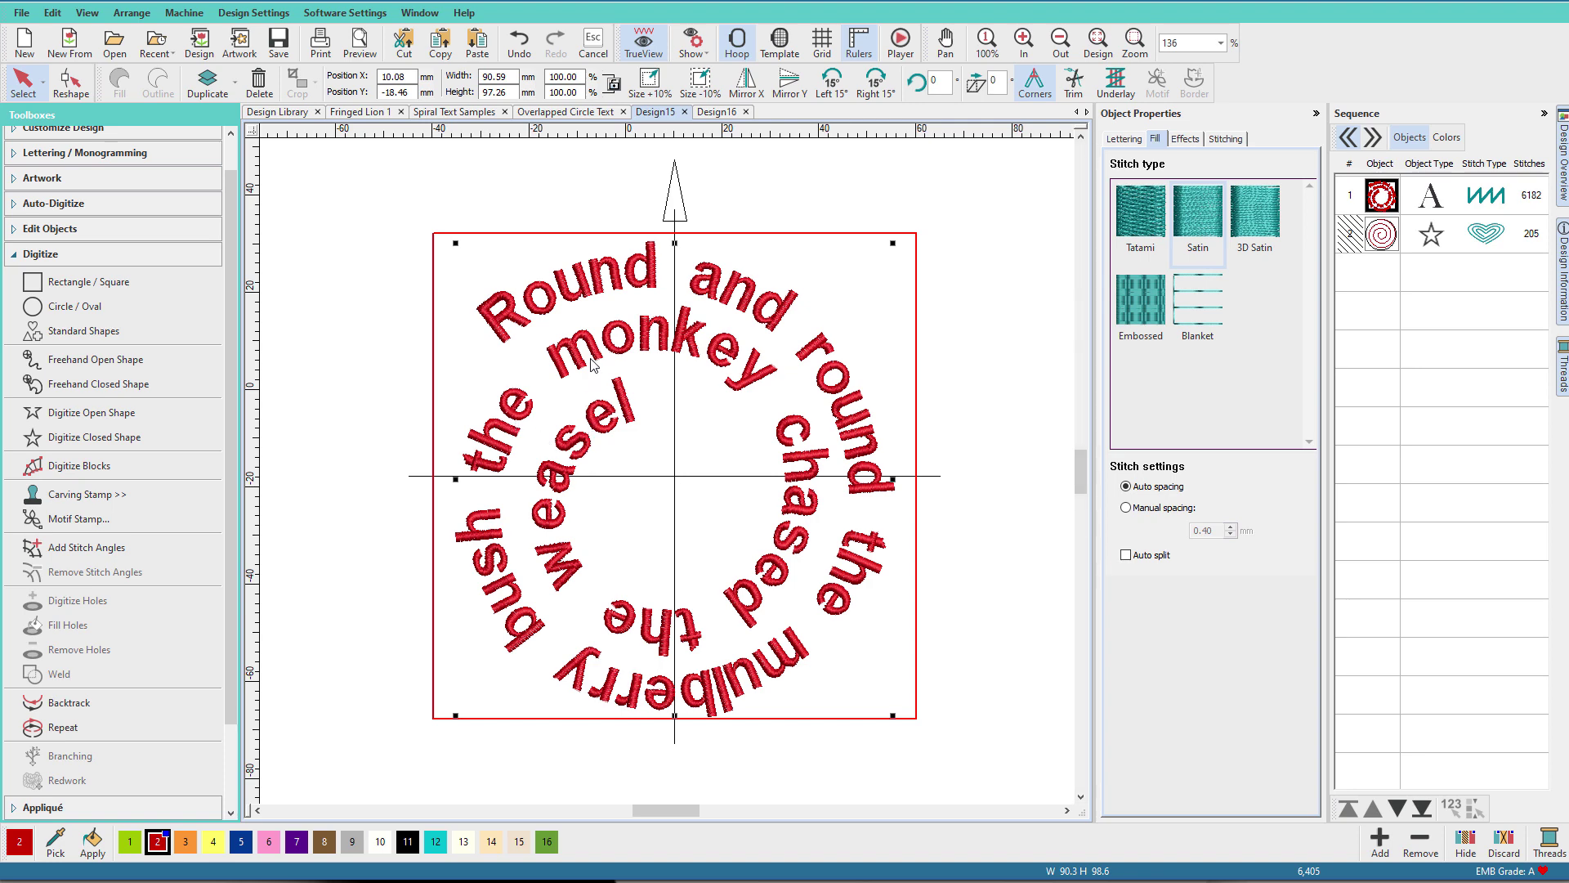
left_click(672, 357)
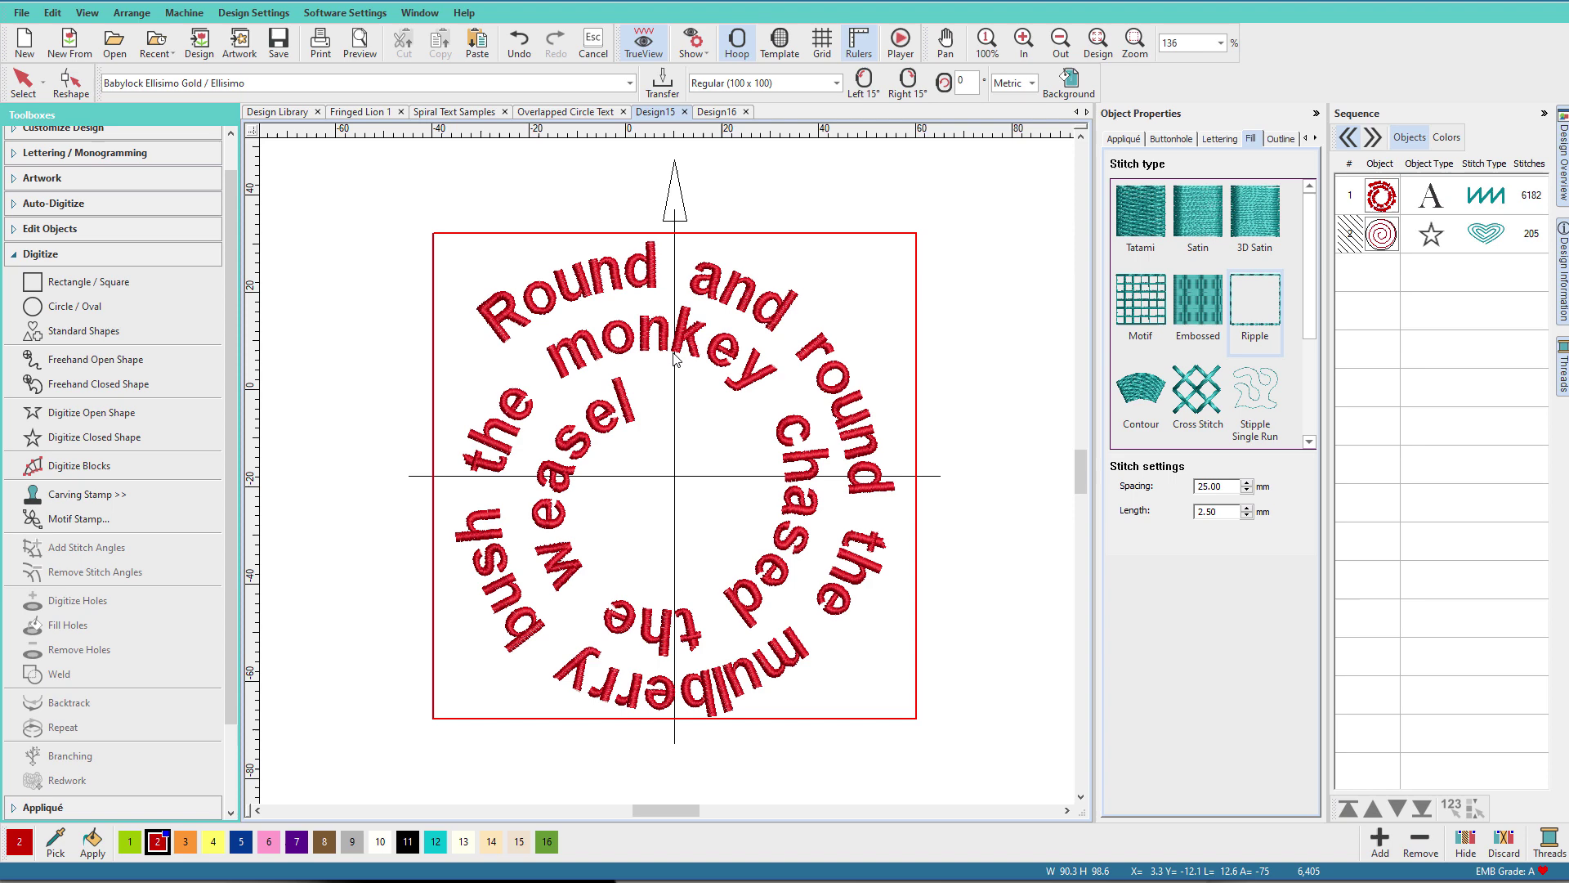
Open the lettering's properties and play back the design's stitch-out
left_click(1123, 140)
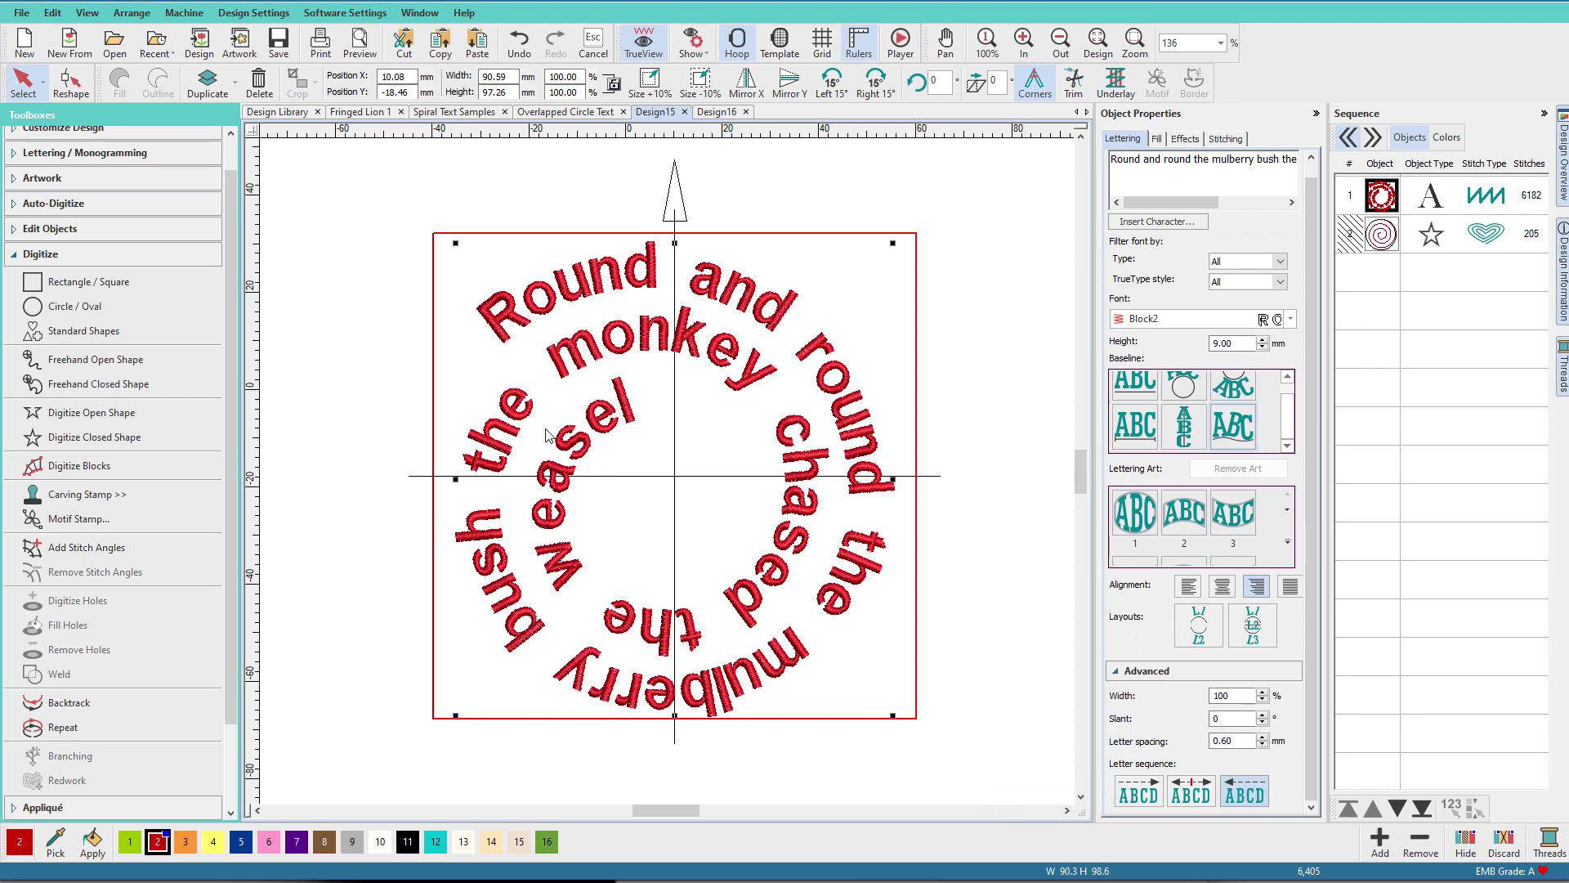
left_click(905, 45)
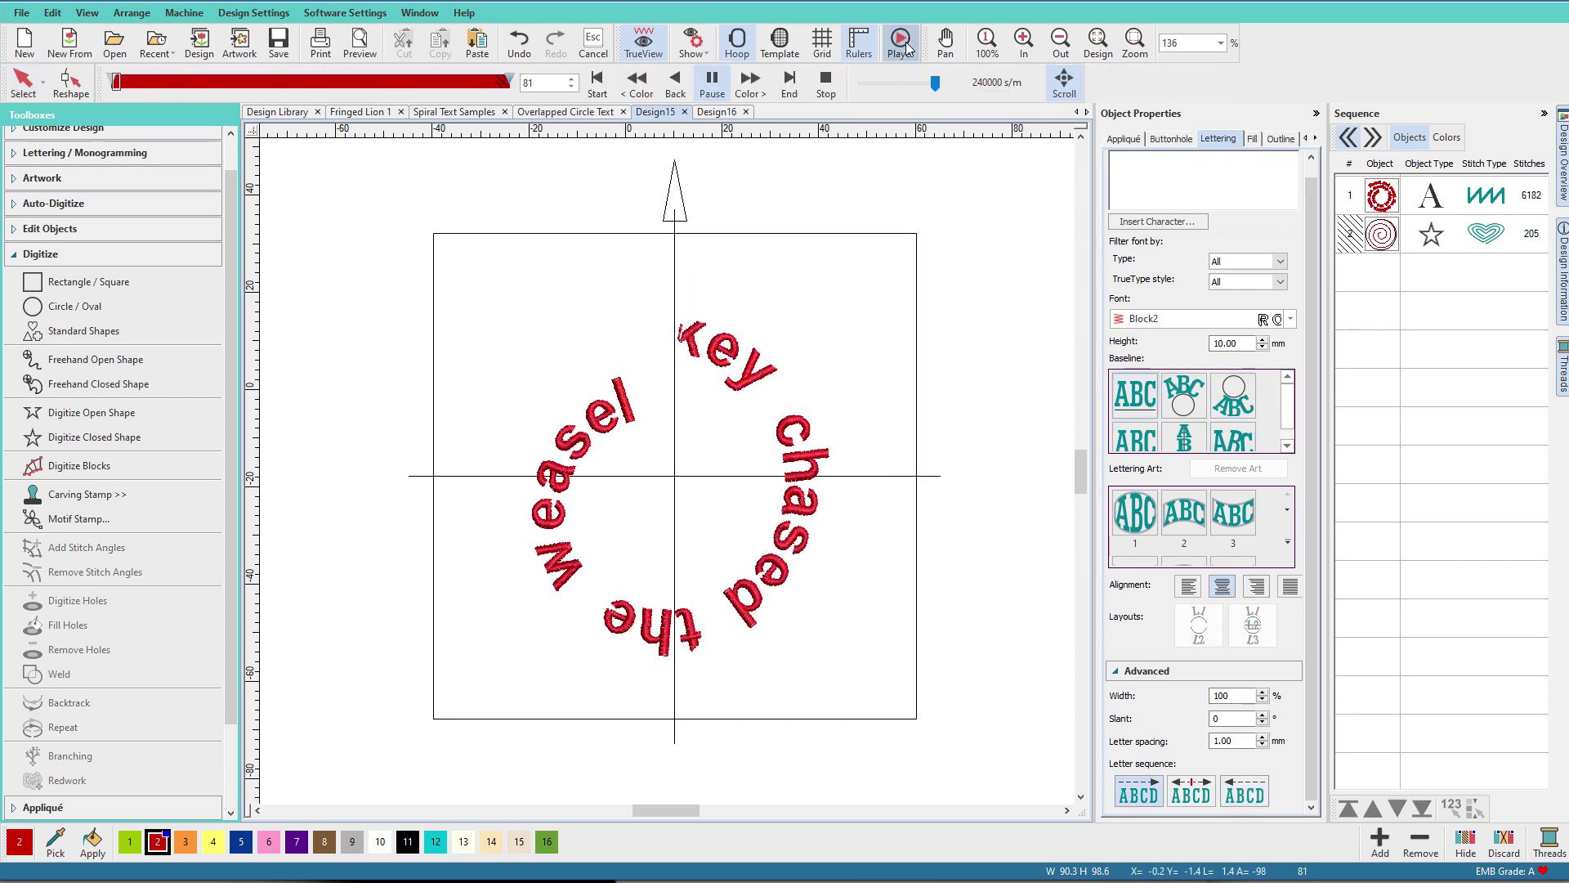